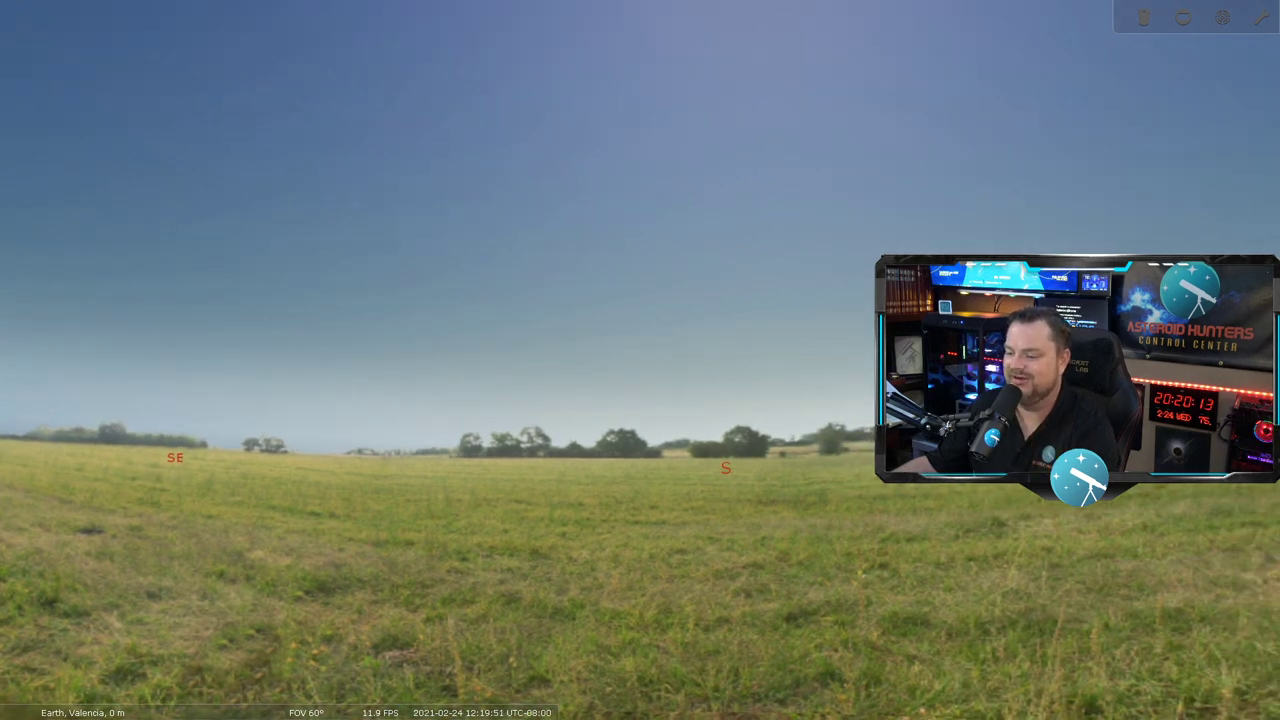
Step: Open the Solar System Editor plugin's configuration and bring up its import of orbital elements in MPC format
mouse_move(20, 565)
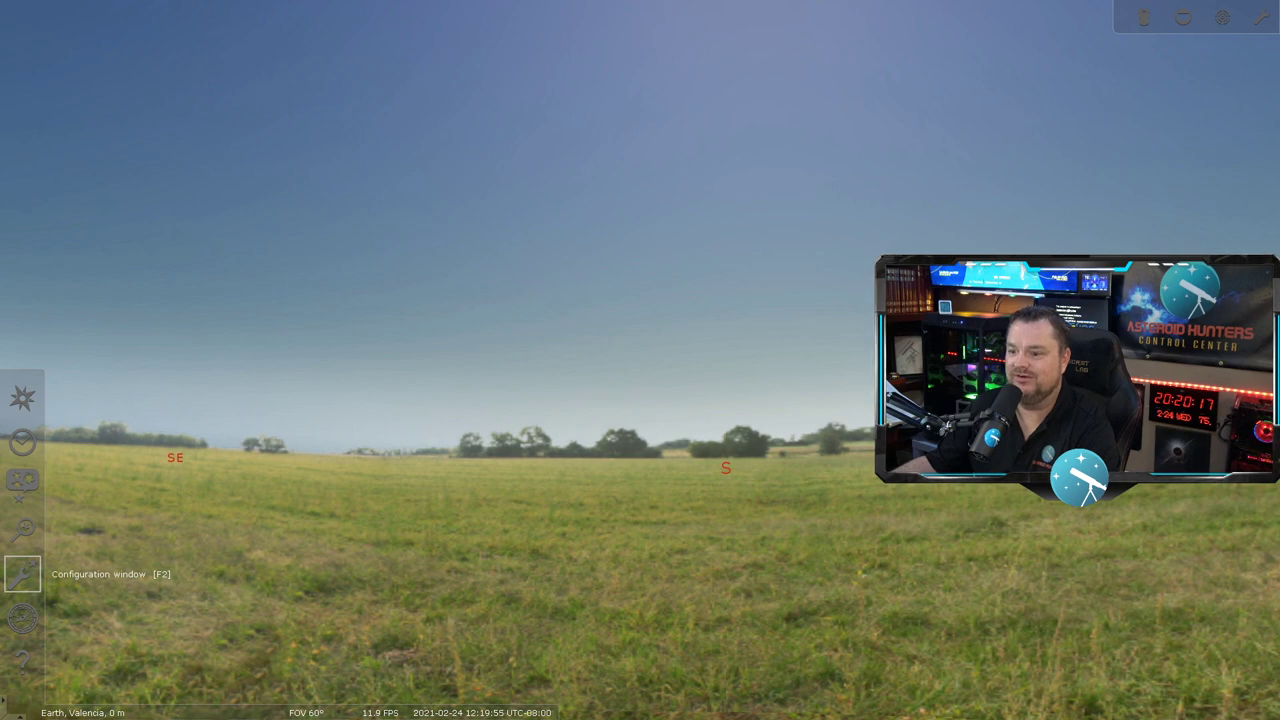
click(22, 573)
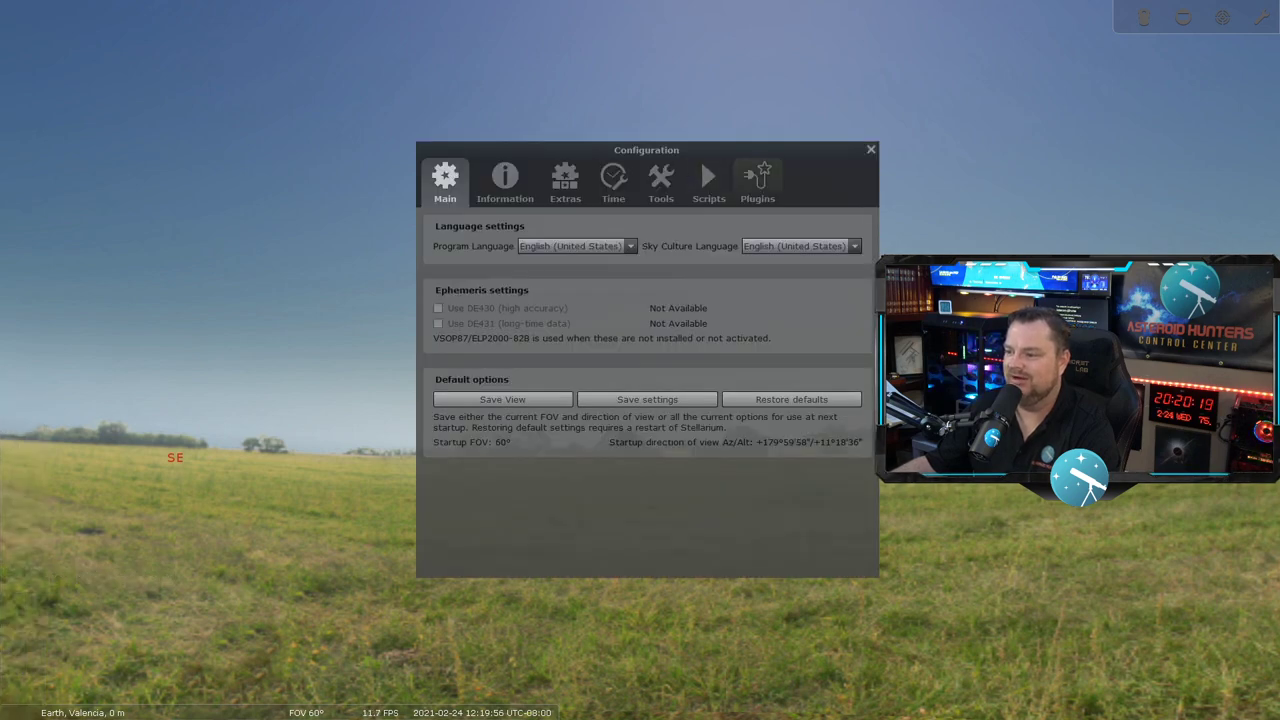
click(757, 180)
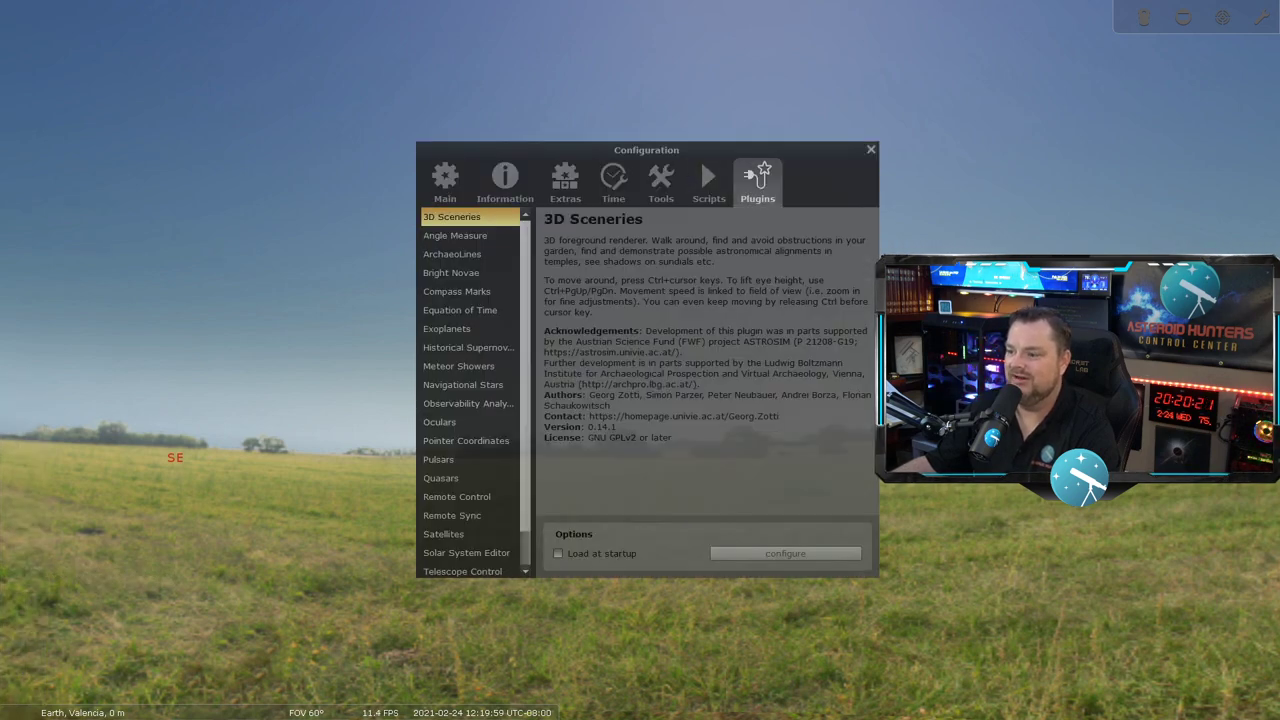
scroll(465, 347, down, 1)
click(466, 515)
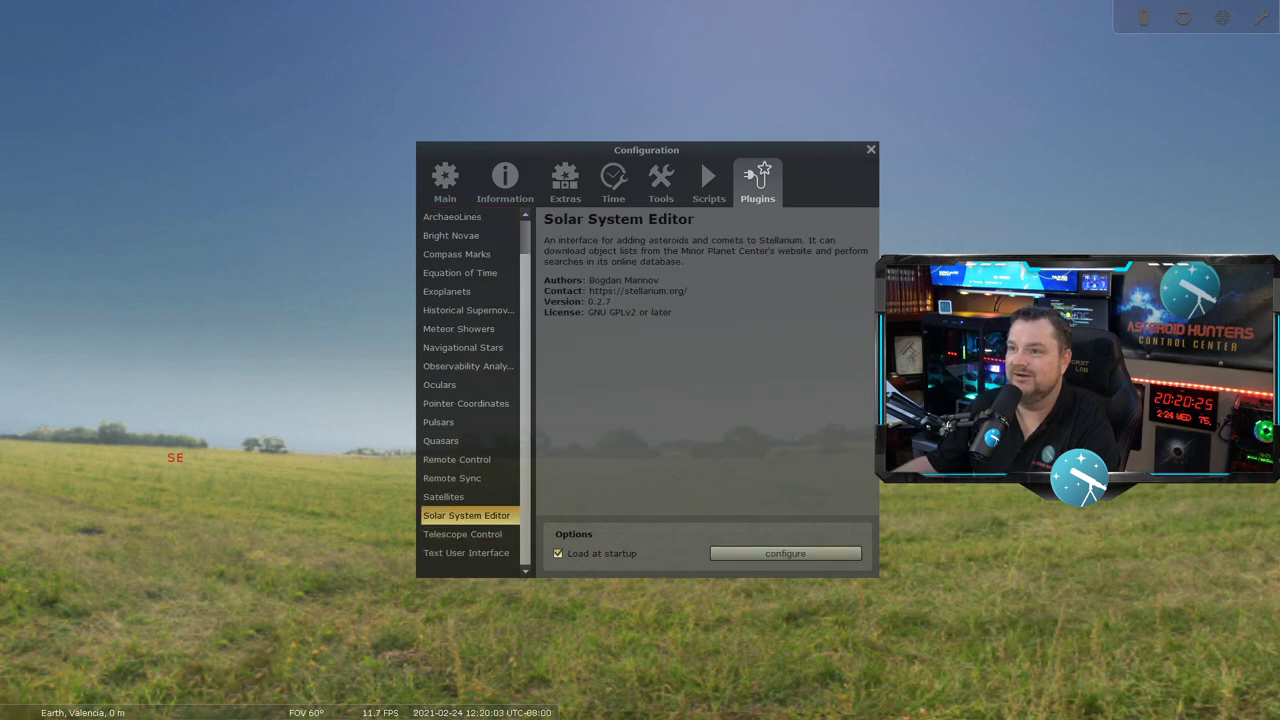
click(785, 553)
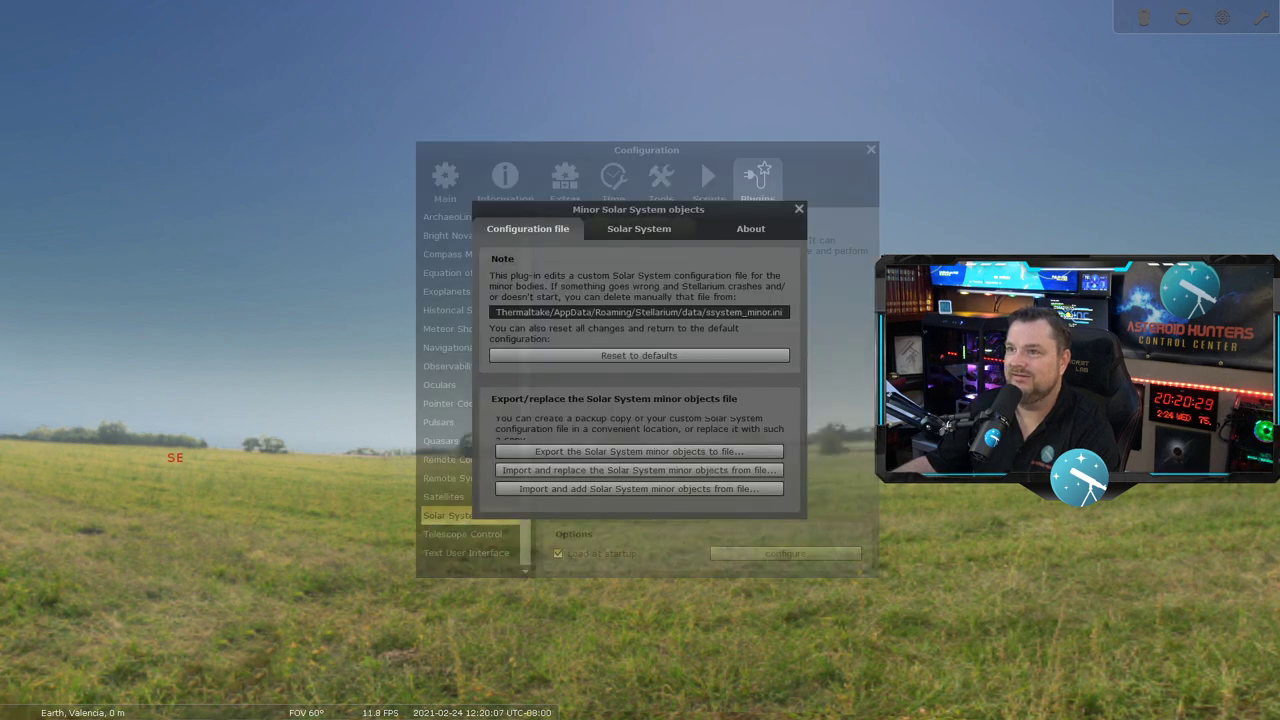
click(638, 228)
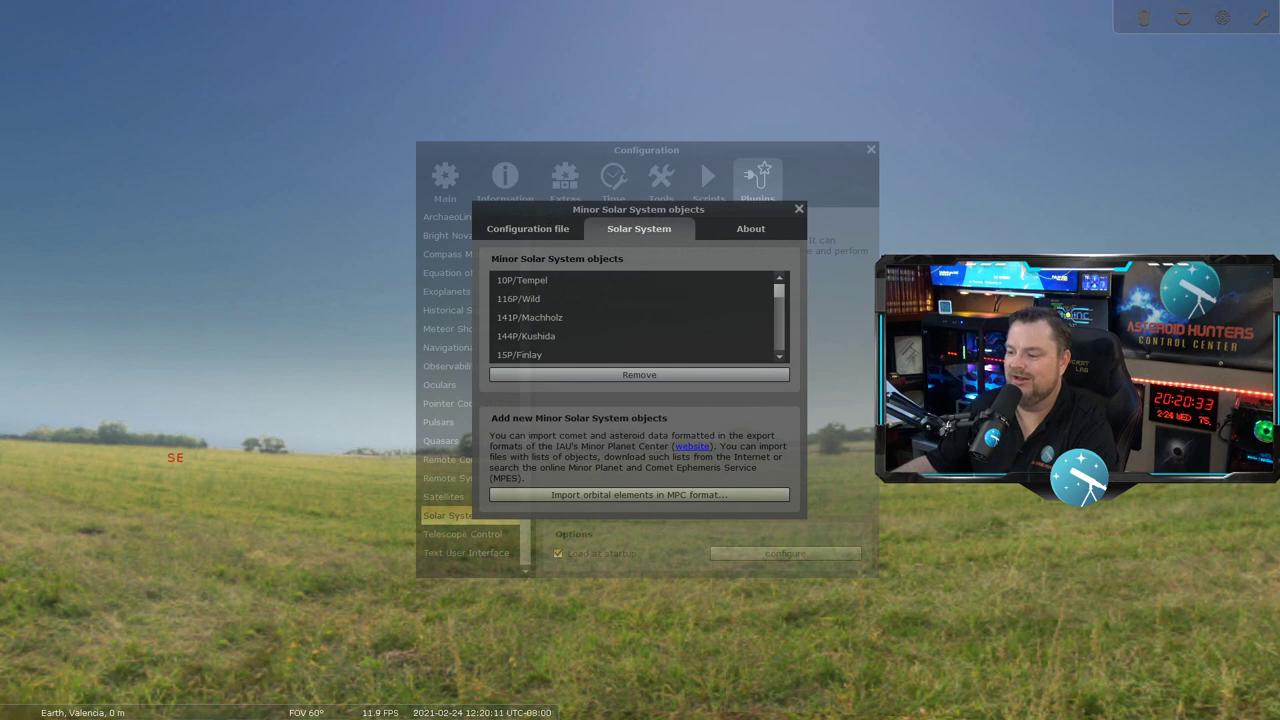
click(639, 494)
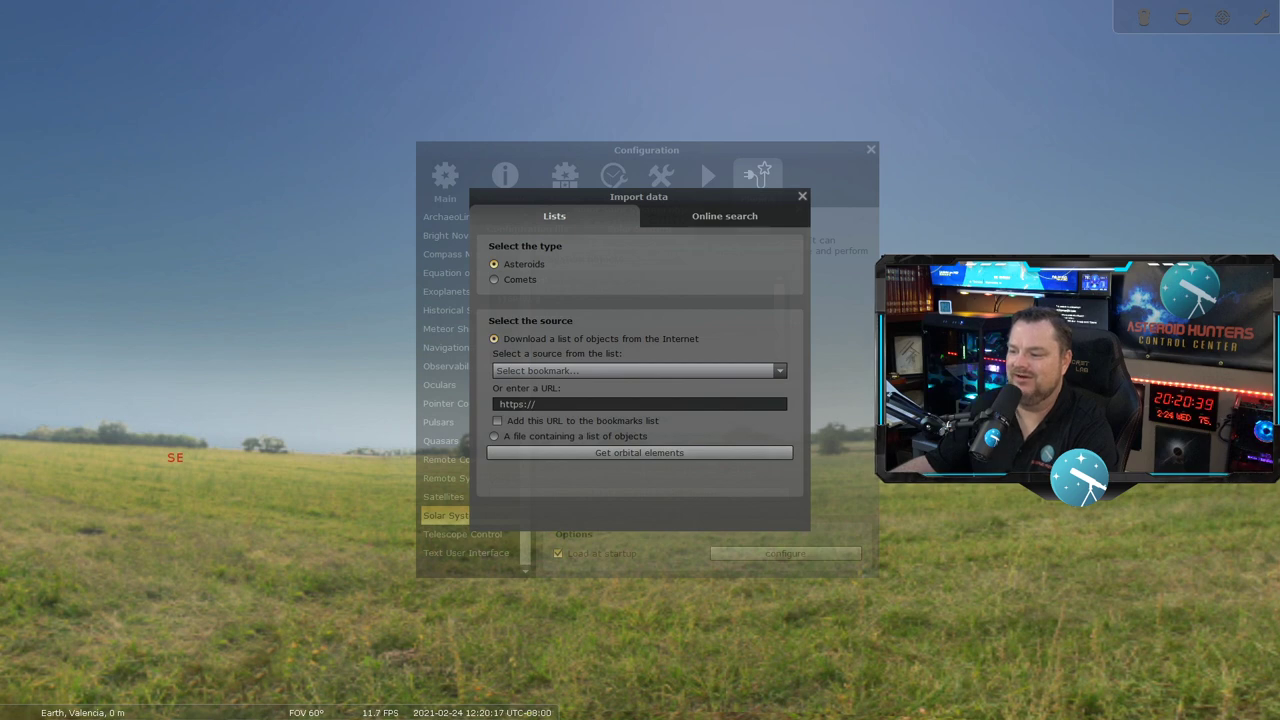
Step: Get the asteroid orbital elements from "MPCORB: elements of NEAs for current epochs (today)", review the objects offered for import, and close the dialogs
click(639, 370)
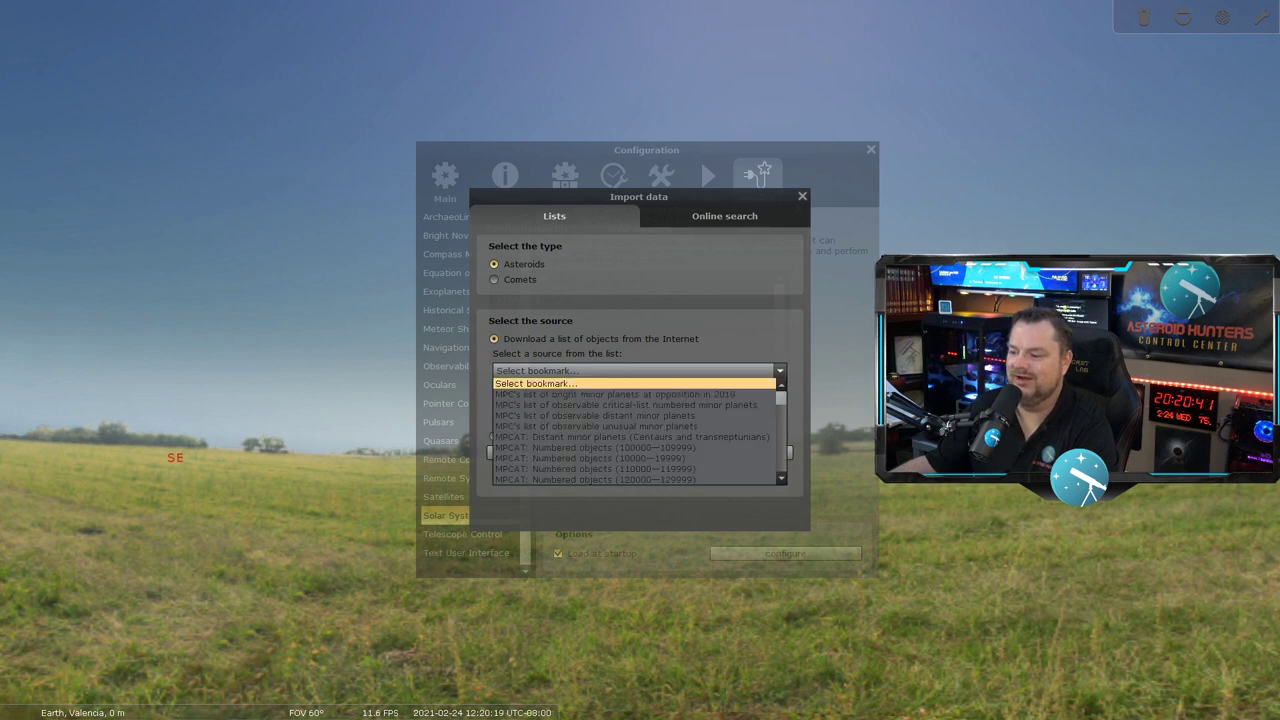
scroll(640, 430, down, 5)
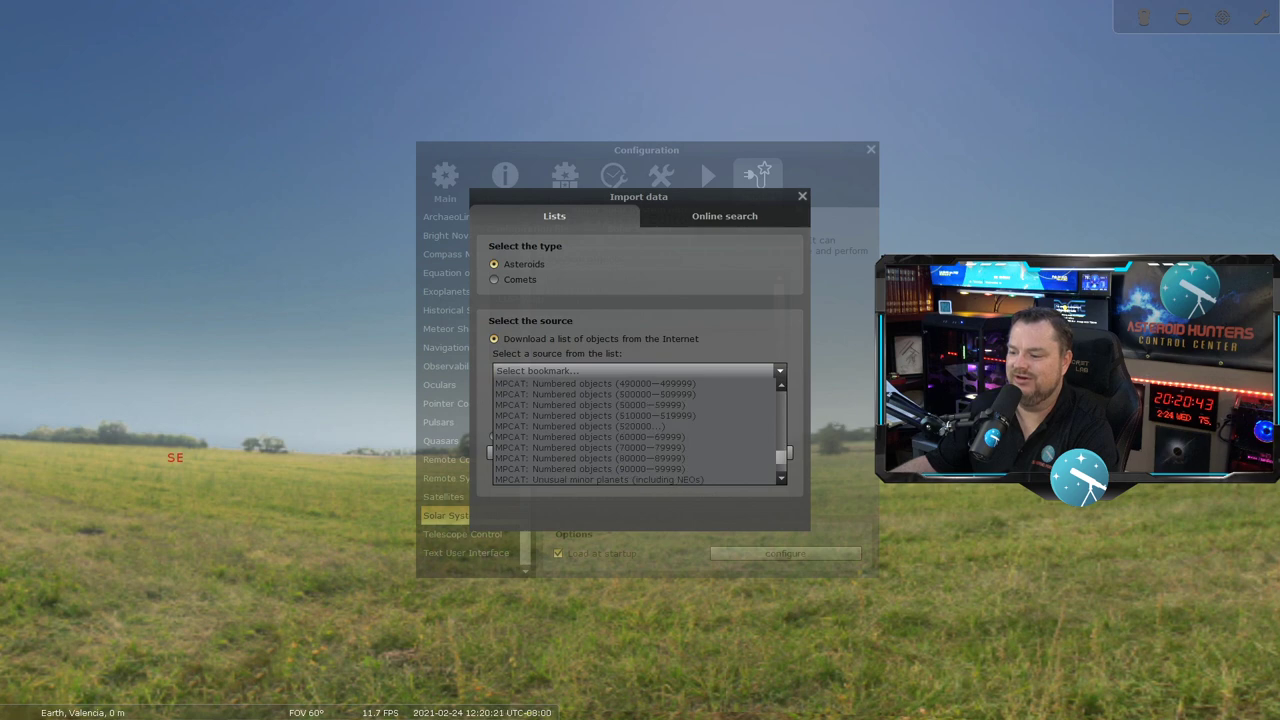
scroll(635, 437, down, 1)
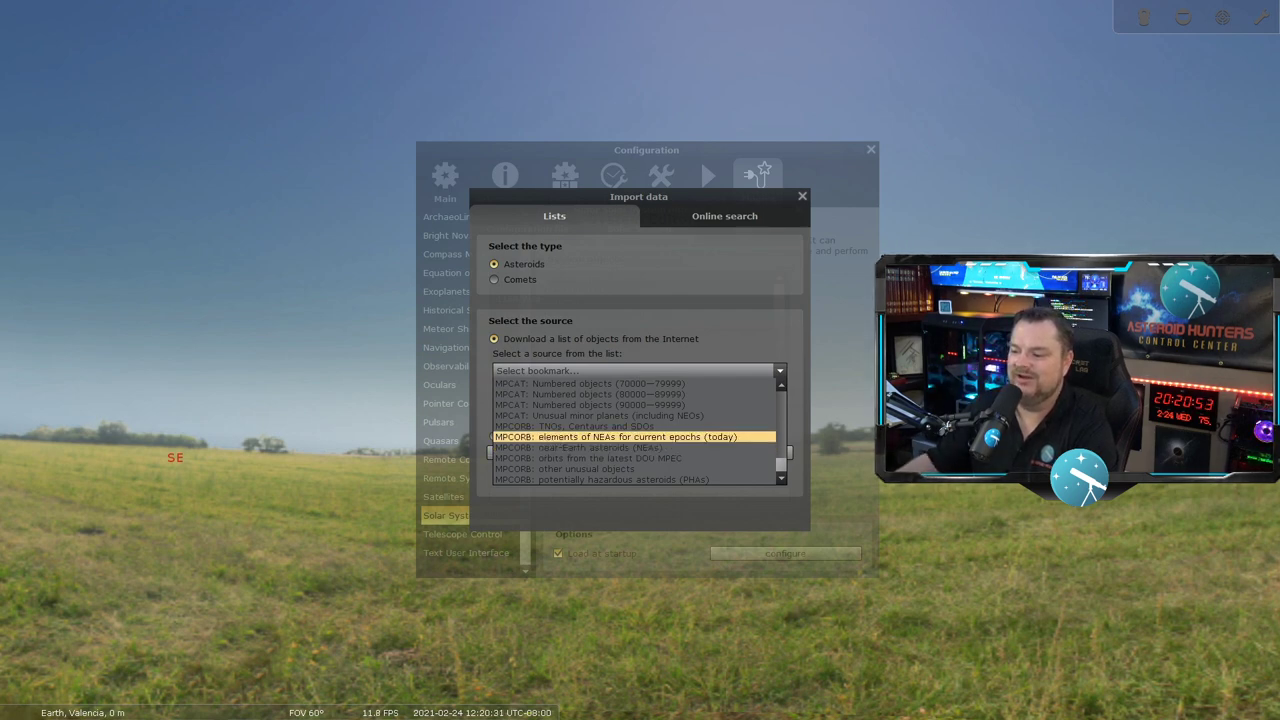
click(615, 437)
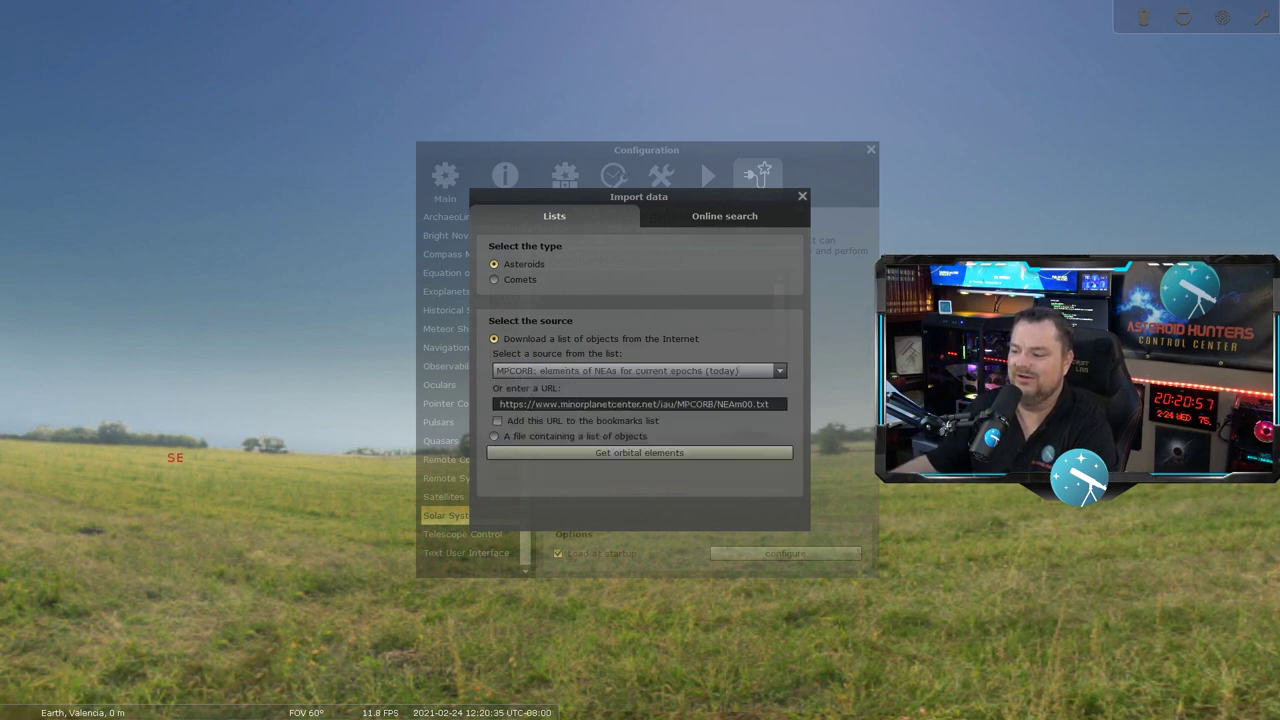
click(639, 452)
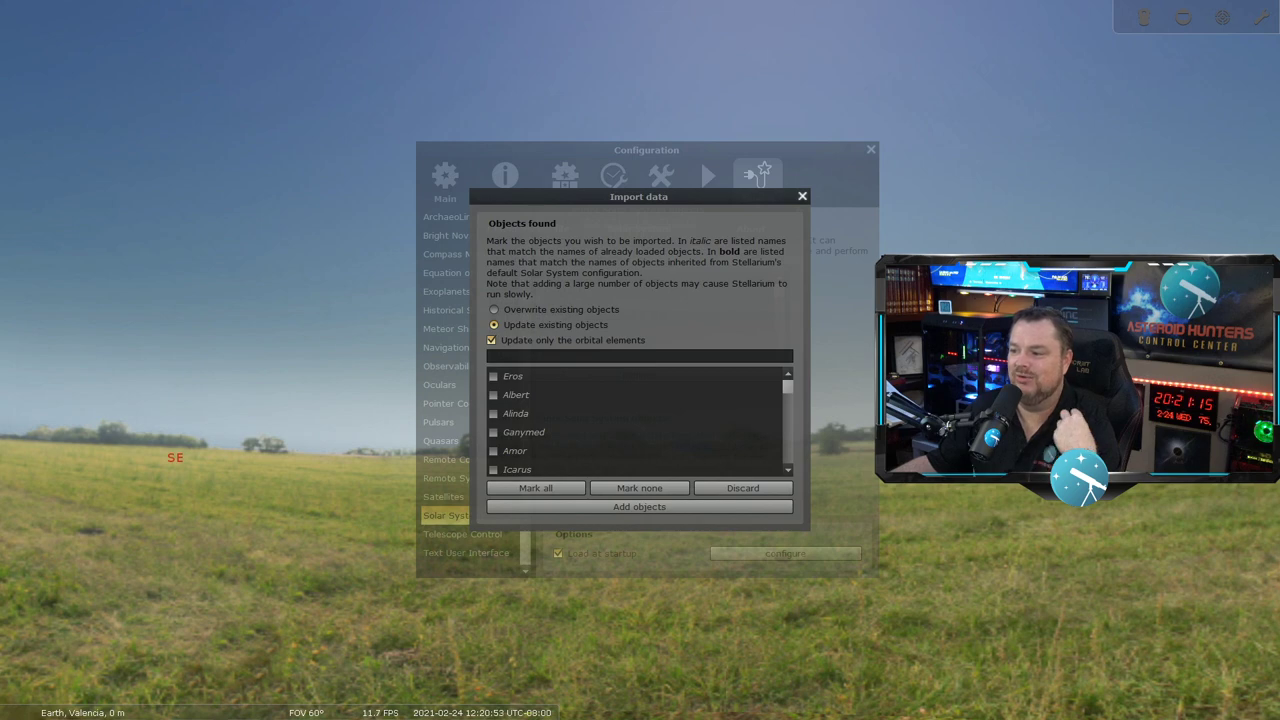
mouse_move(787, 387)
mouse_down()
mouse_move(787, 427)
mouse_move(787, 383)
mouse_up()
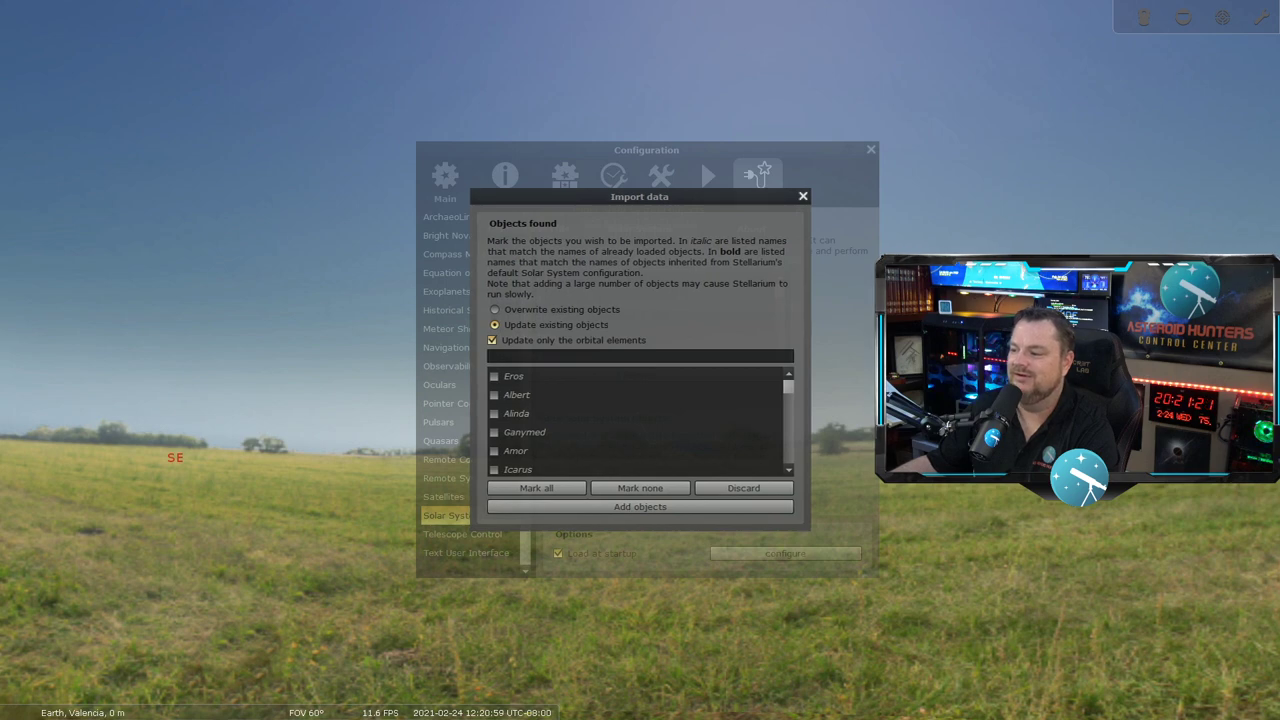
key(Escape)
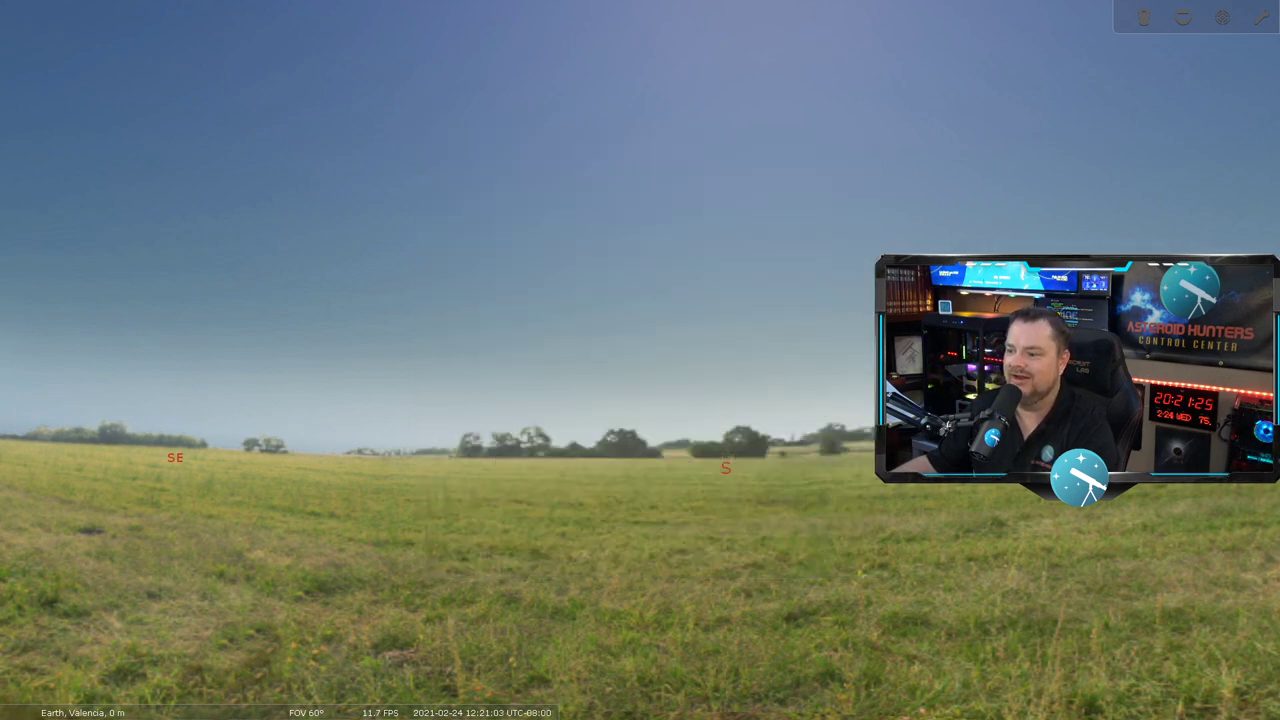
Step: Search for the asteroid 2003 YM1 and look at its position relative to the horizon
drag(727, 456, 799, 500)
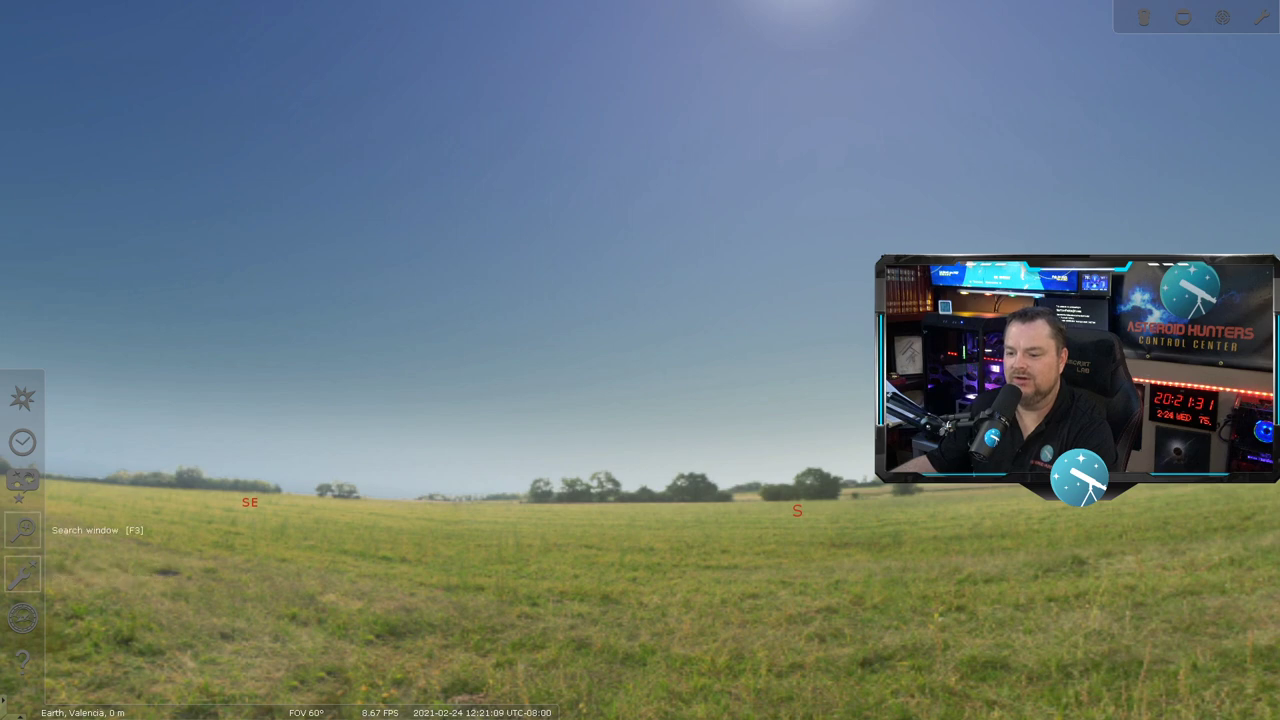
click(23, 528)
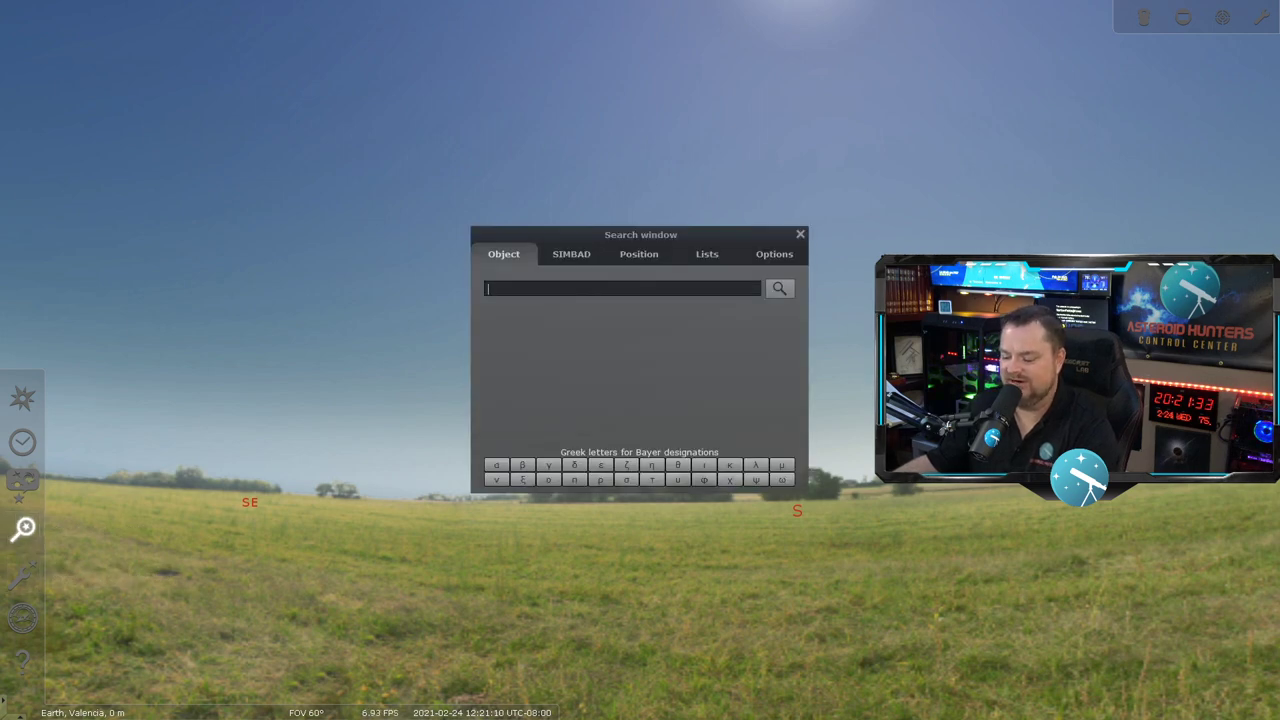
text(2003 YM1)
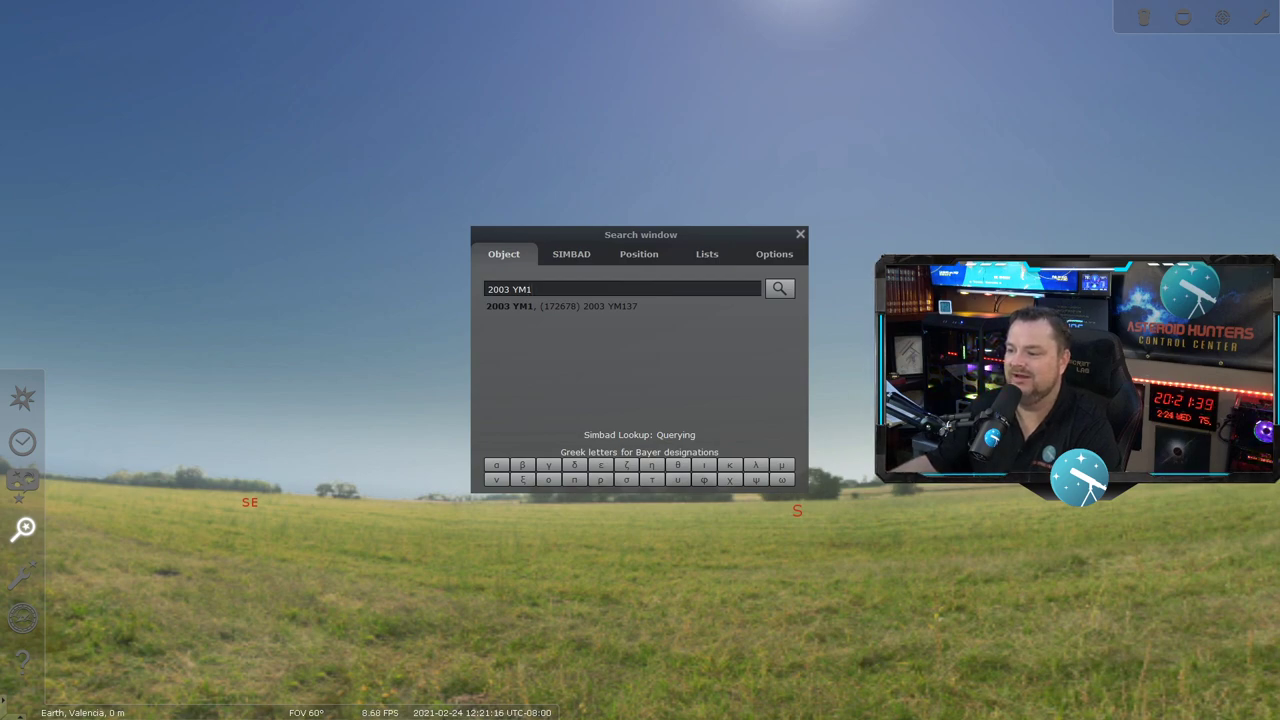
key(Return)
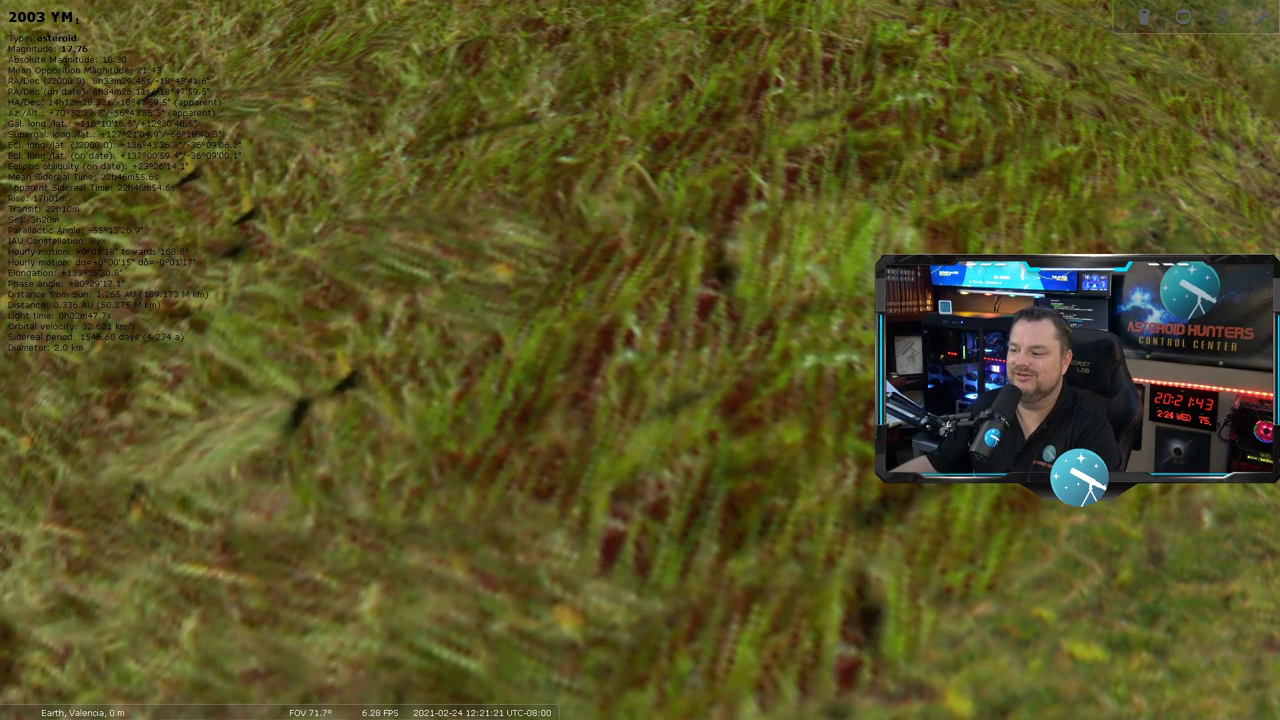
scroll(640, 360, down, 1)
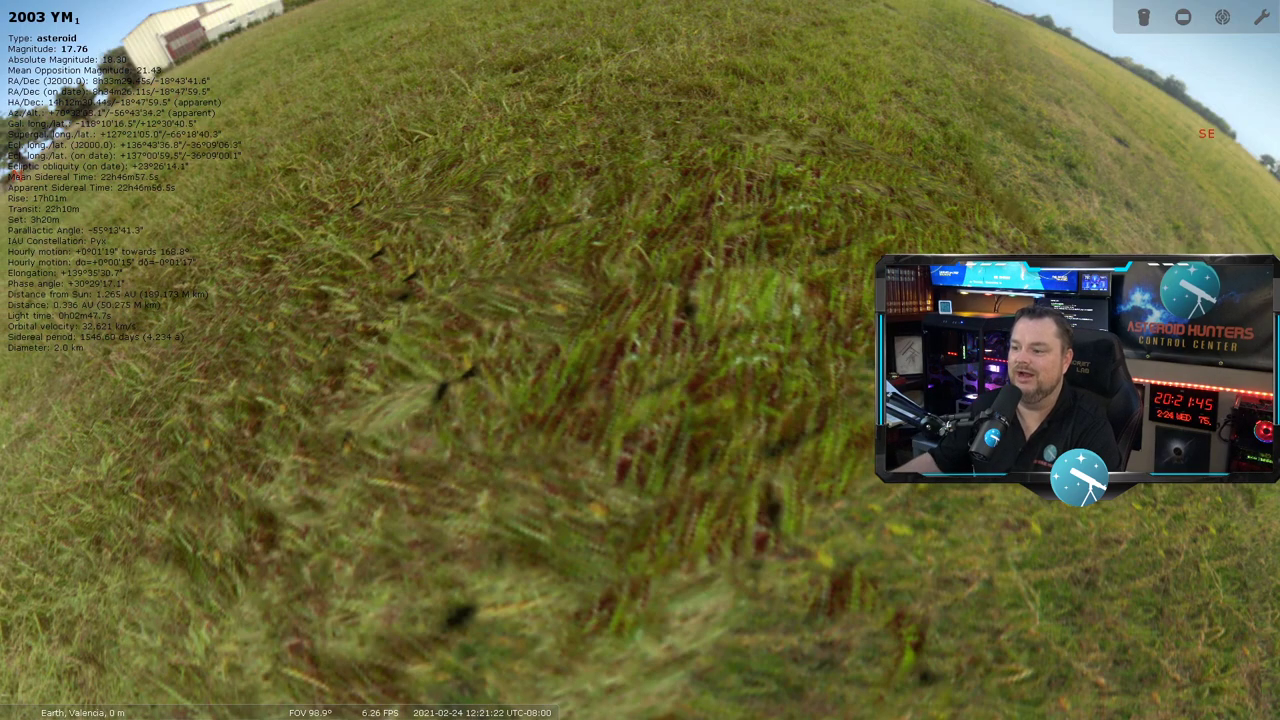
drag(640, 200, 690, 550)
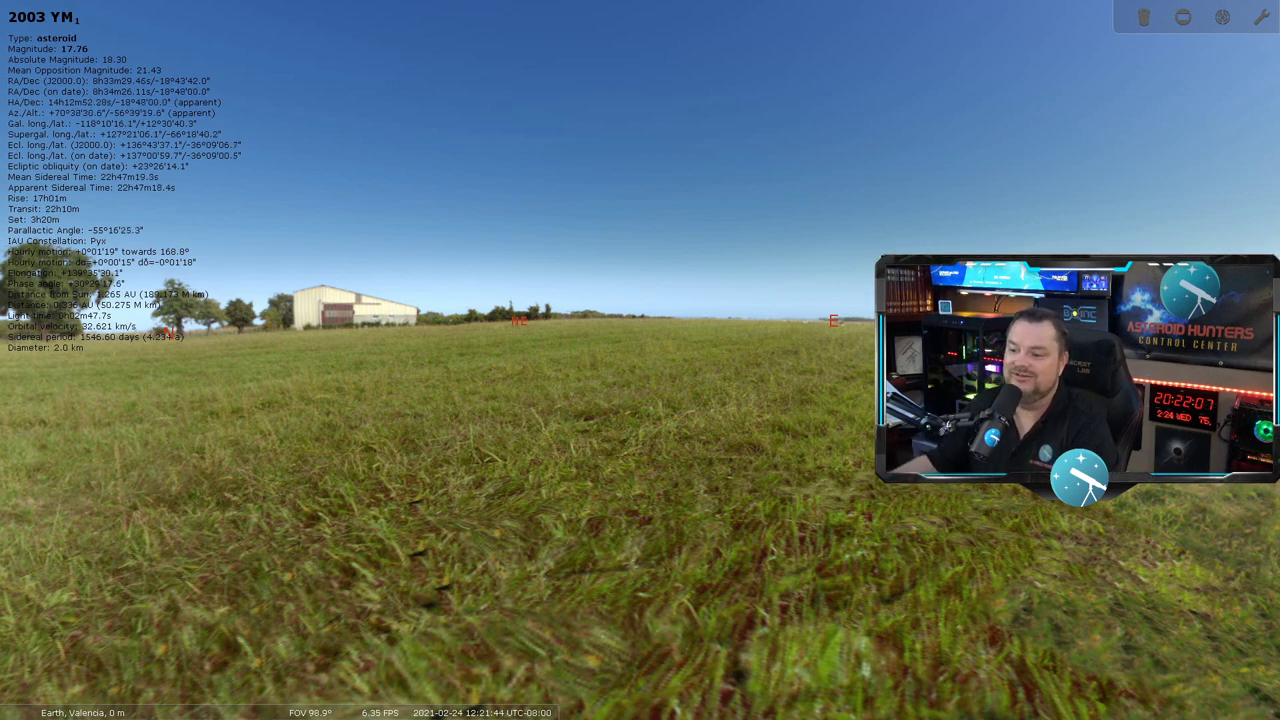
drag(519, 321, 620, 433)
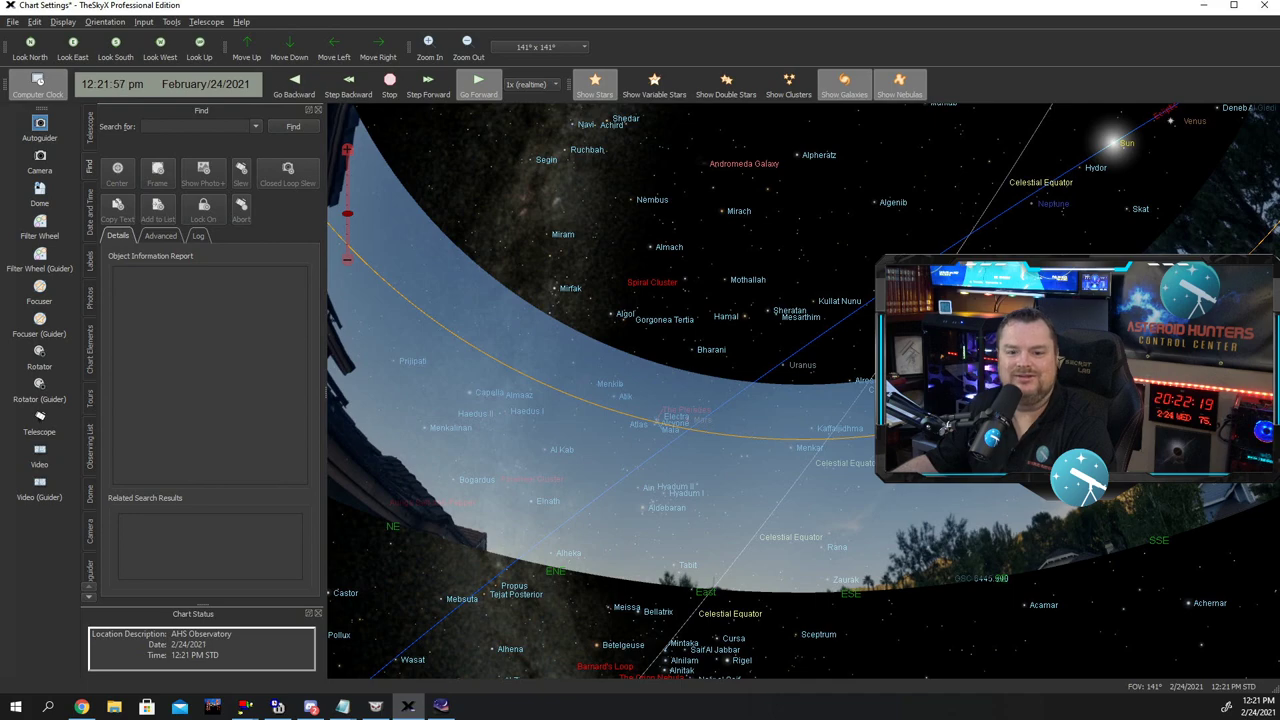
Step: Switch to TheSkyX and open the Small Solar System Bodies settings for the large asteroid database
drag(720, 316, 723, 347)
click(206, 21)
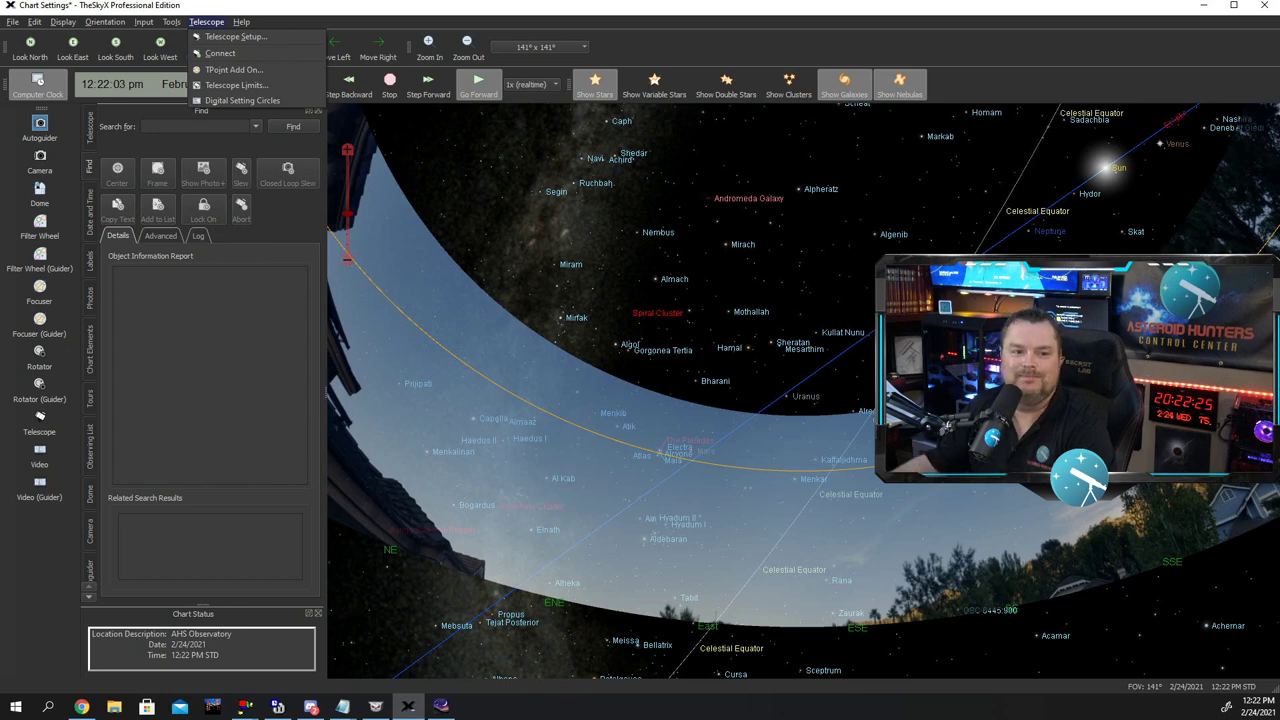
mouse_move(143, 21)
key(Down)
key(Down)
key(Down)
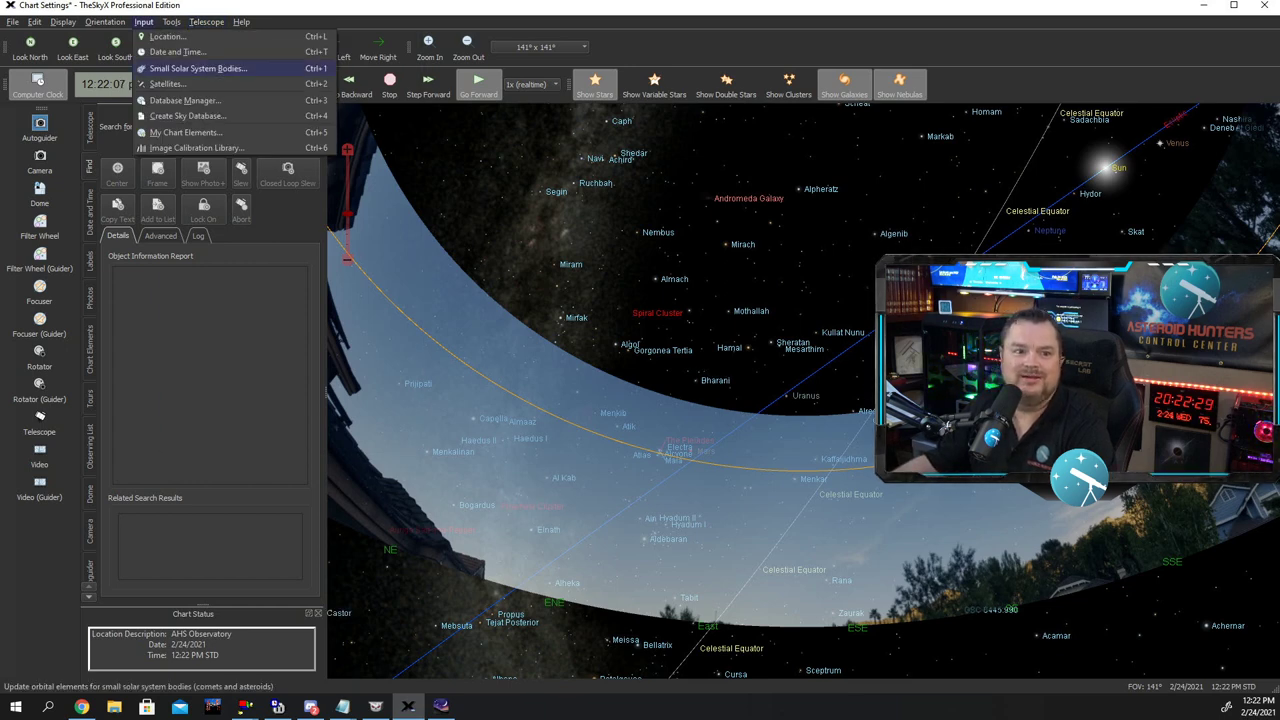
key(Return)
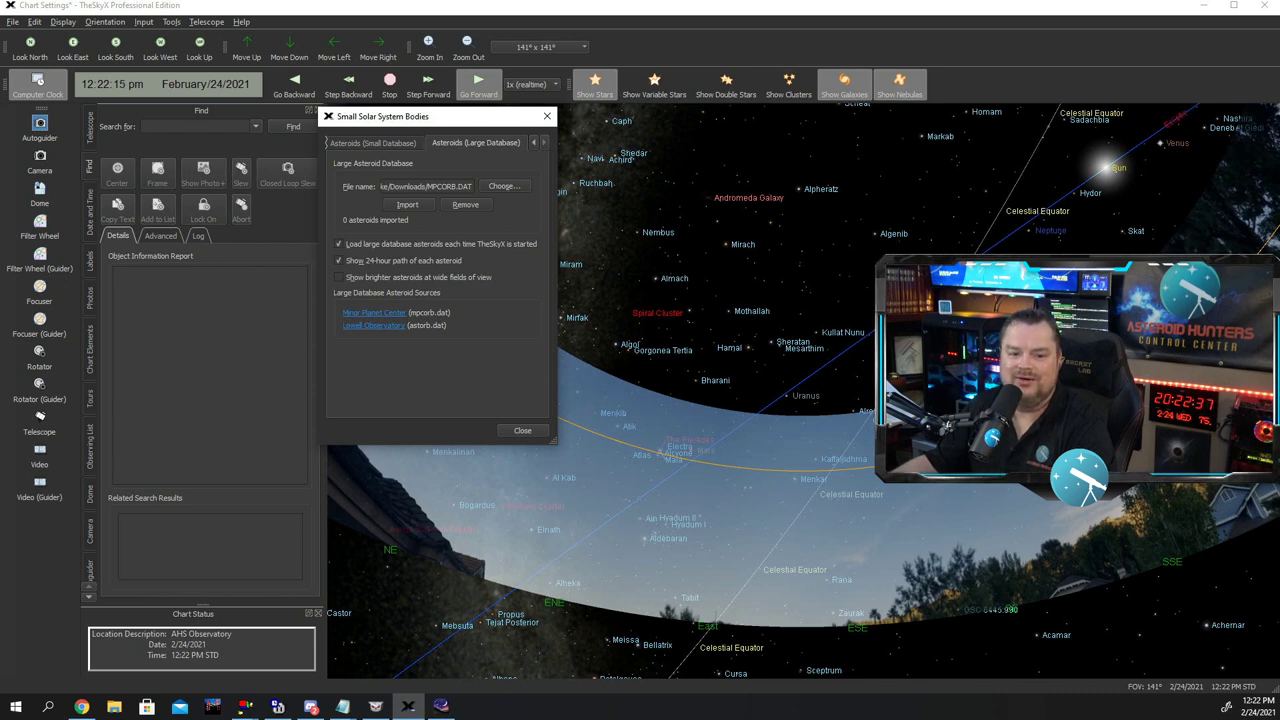
Step: Open the Minor Planet Center's MPCORB source page, locate the MPCORB.DAT.gz file, and return to TheSkyX
click(374, 313)
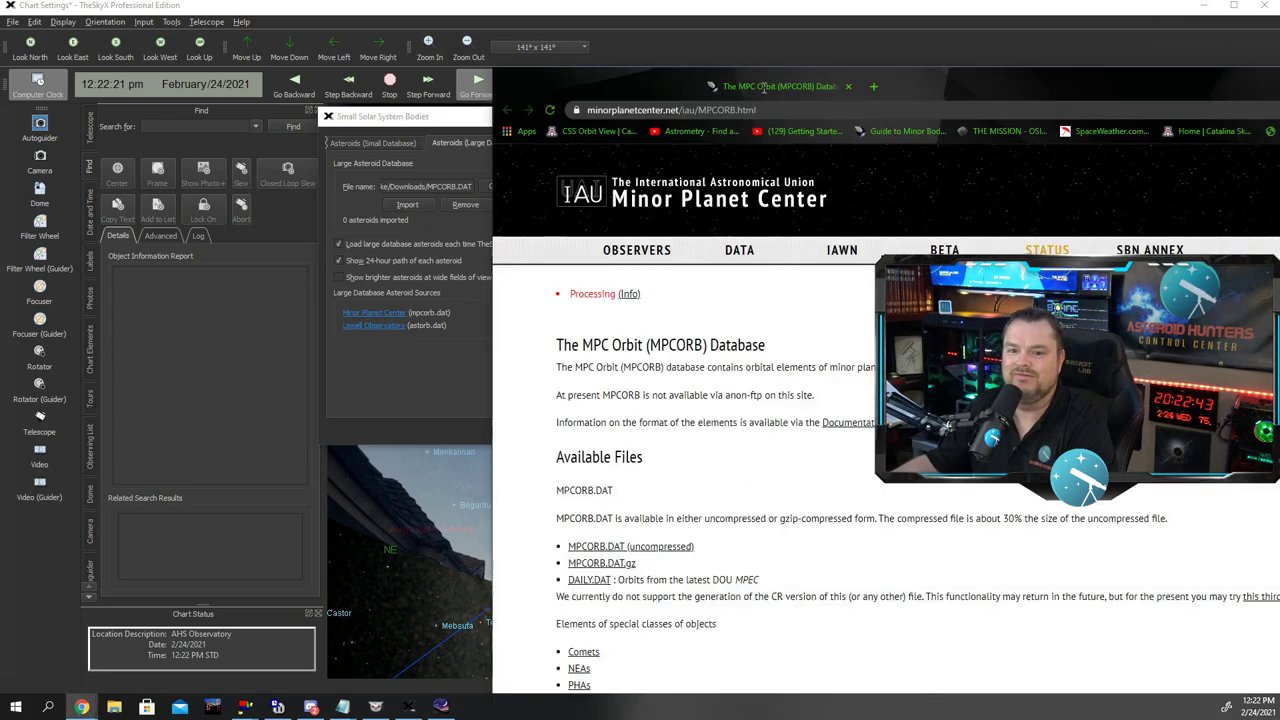
double_click(763, 88)
scroll(640, 380, down, 1)
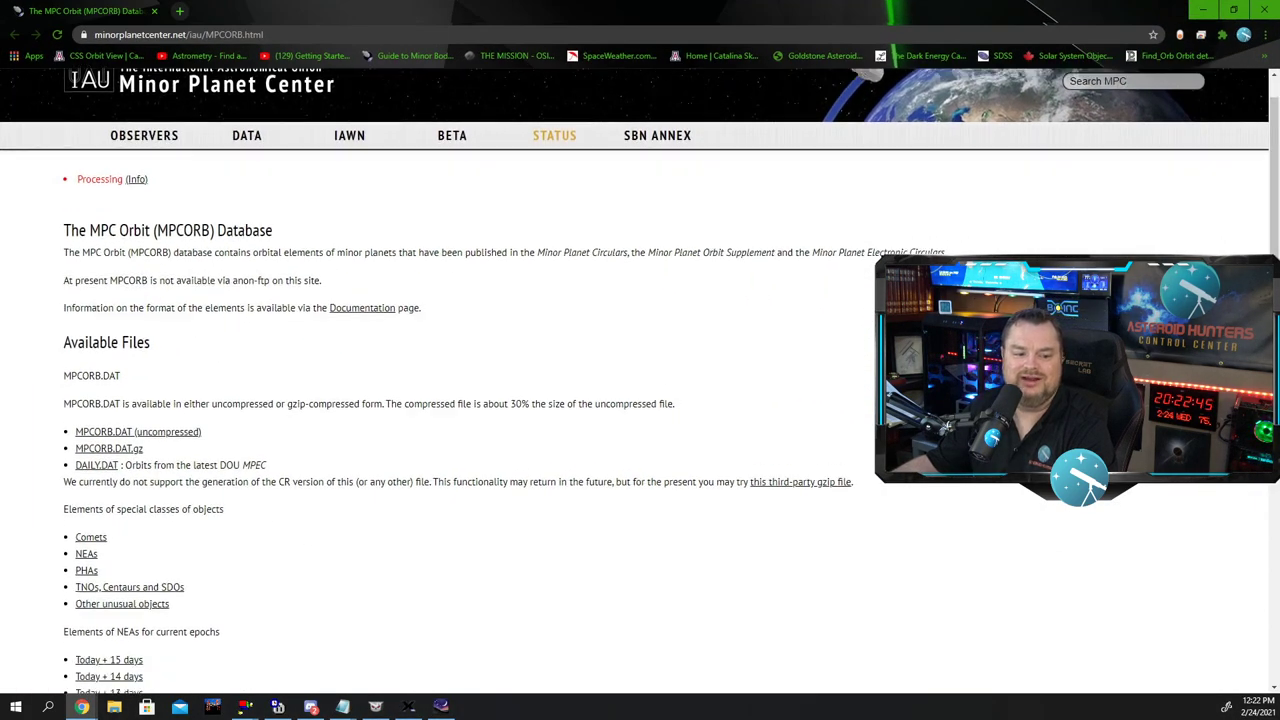
scroll(640, 380, down, 1)
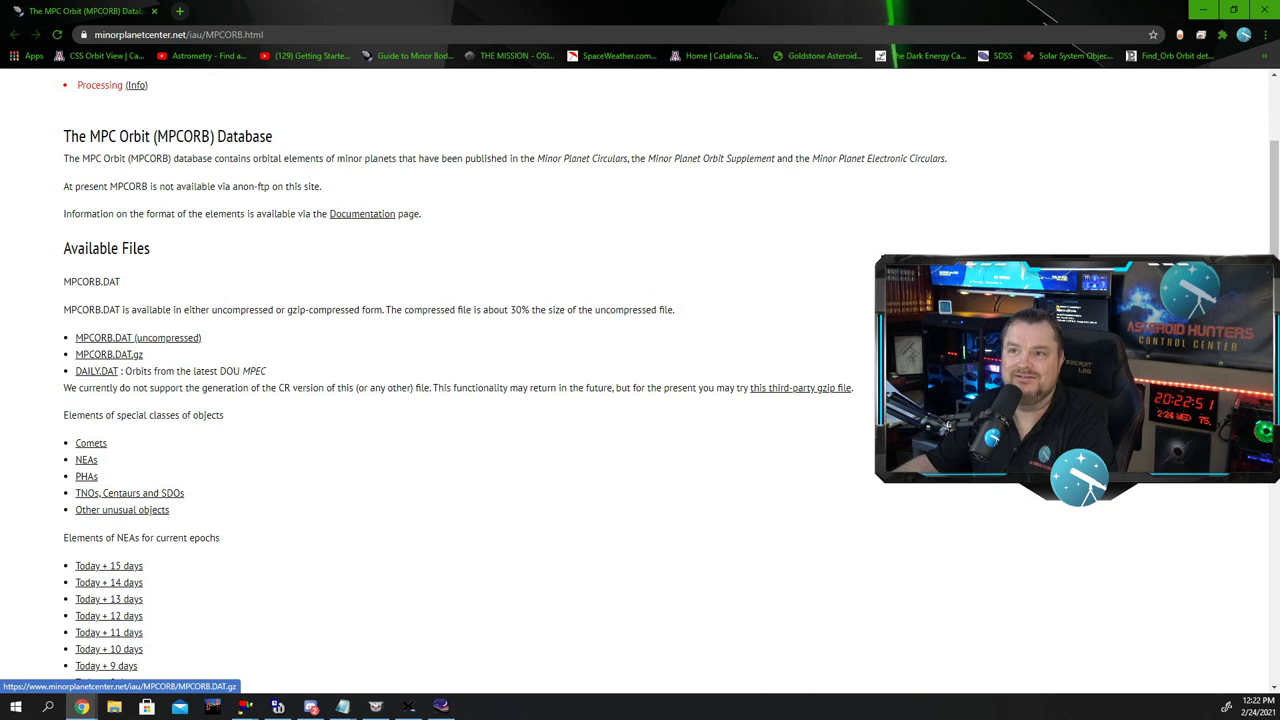
drag(144, 354, 75, 354)
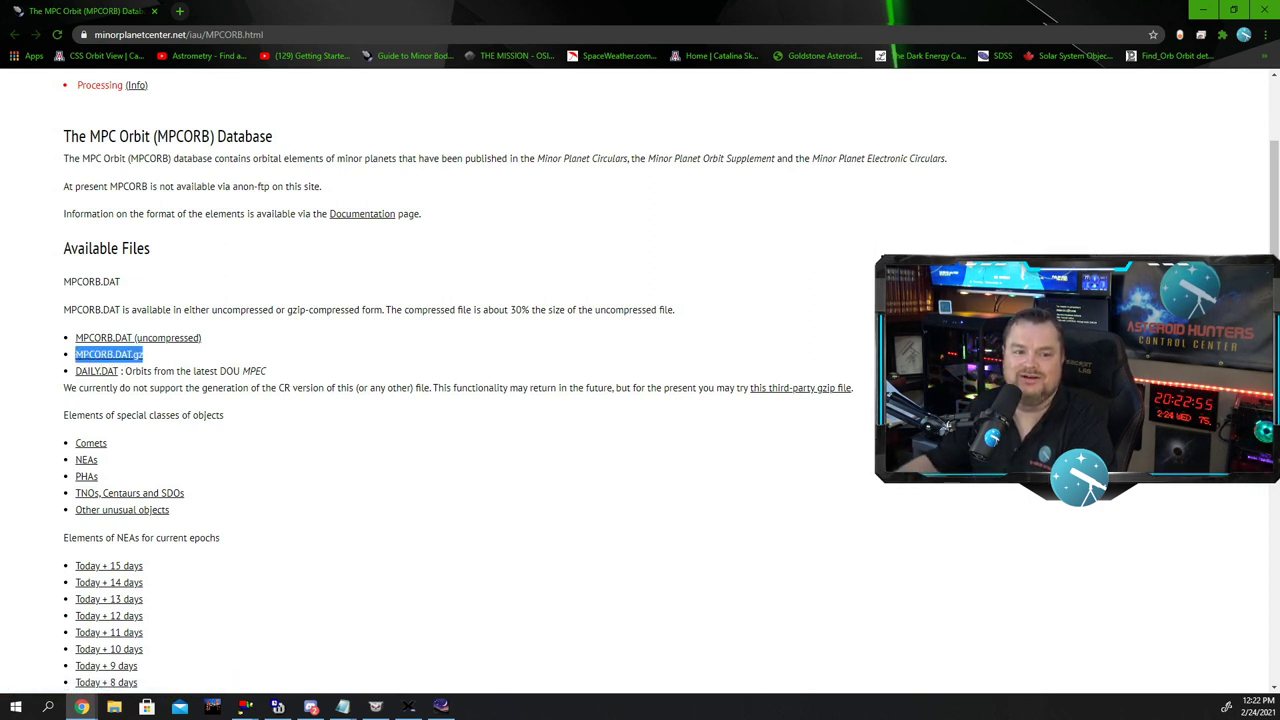
click(160, 354)
click(1203, 9)
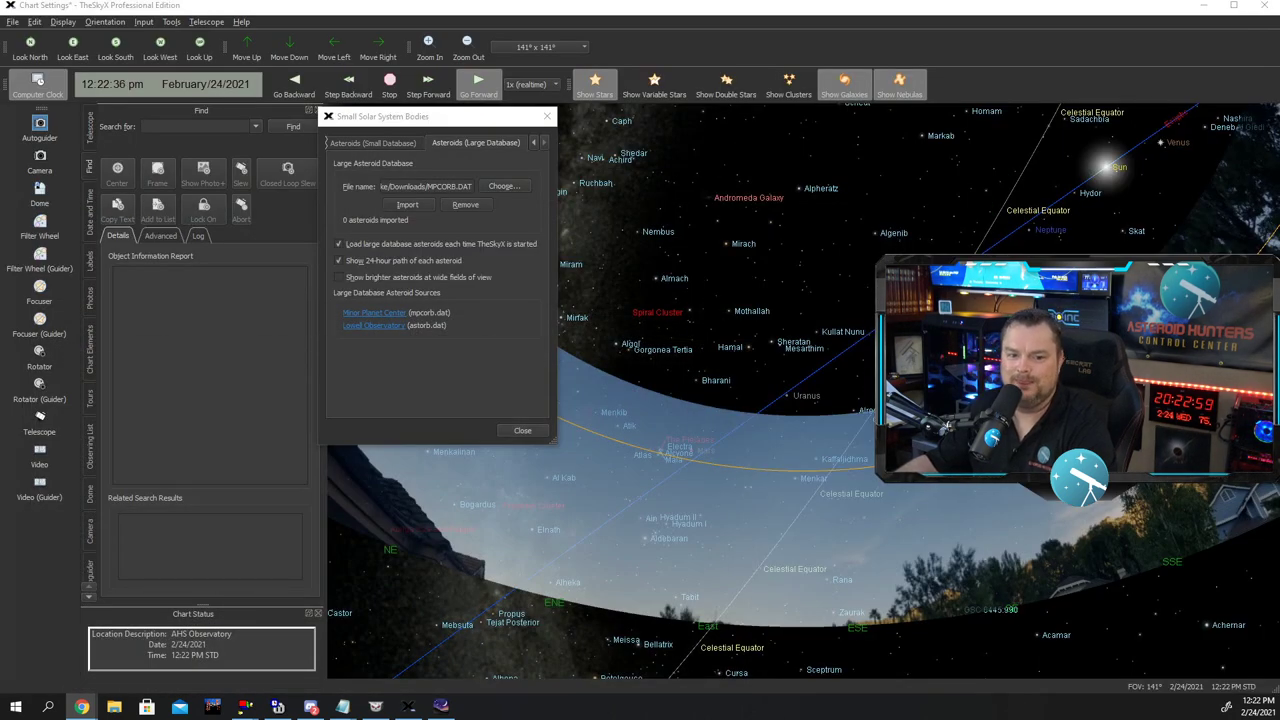
key(alt+Tab)
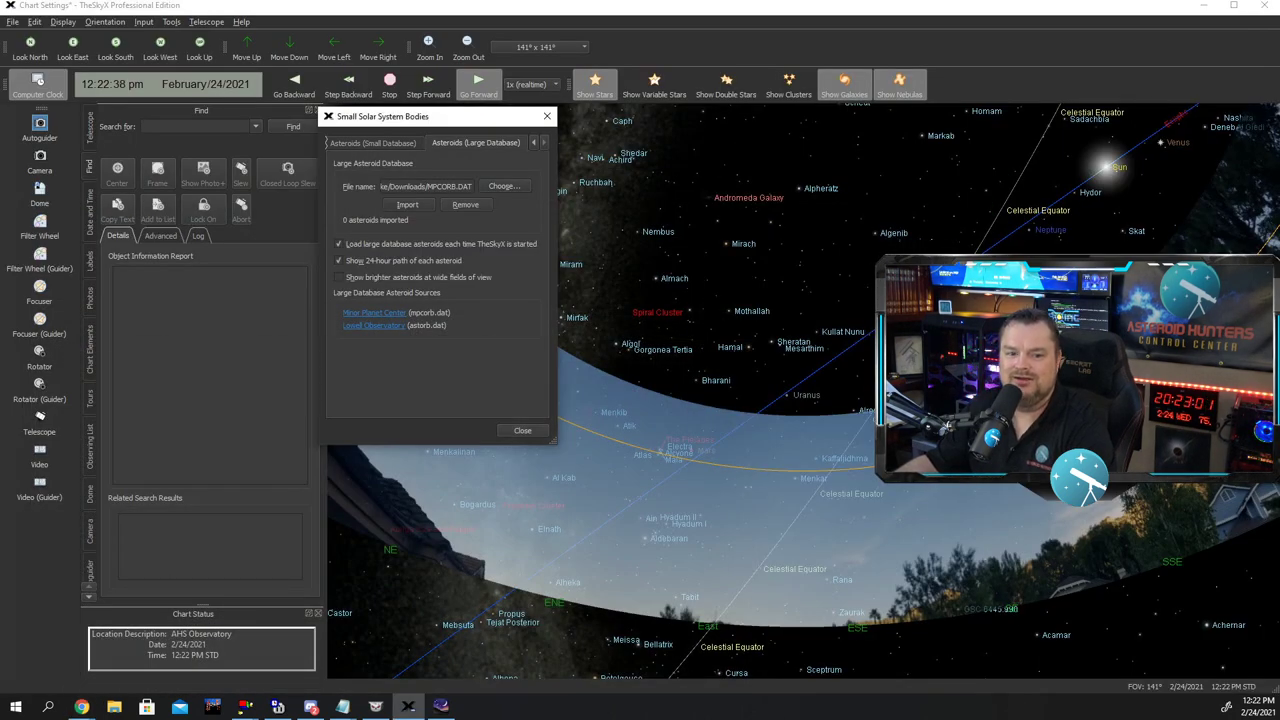
Step: Import MPCORB.DAT from the Downloads folder as the large asteroid database and close the Small Solar System Bodies dialog
click(504, 186)
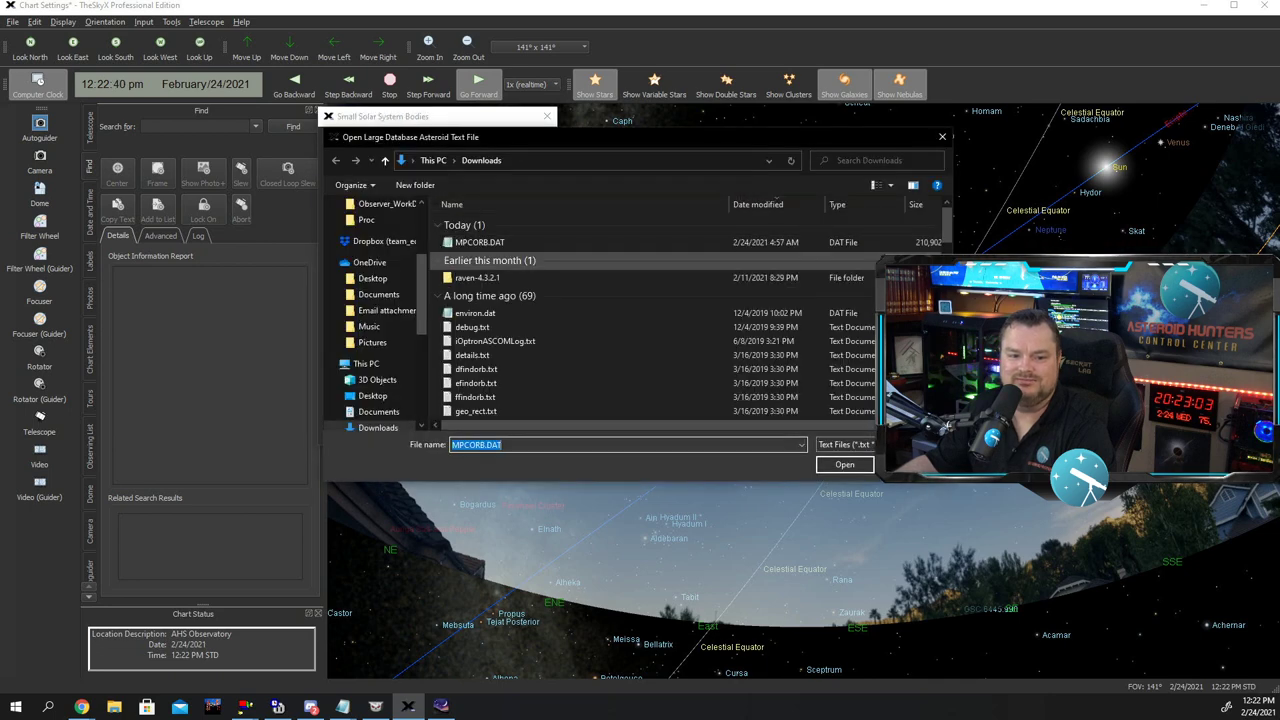
click(480, 242)
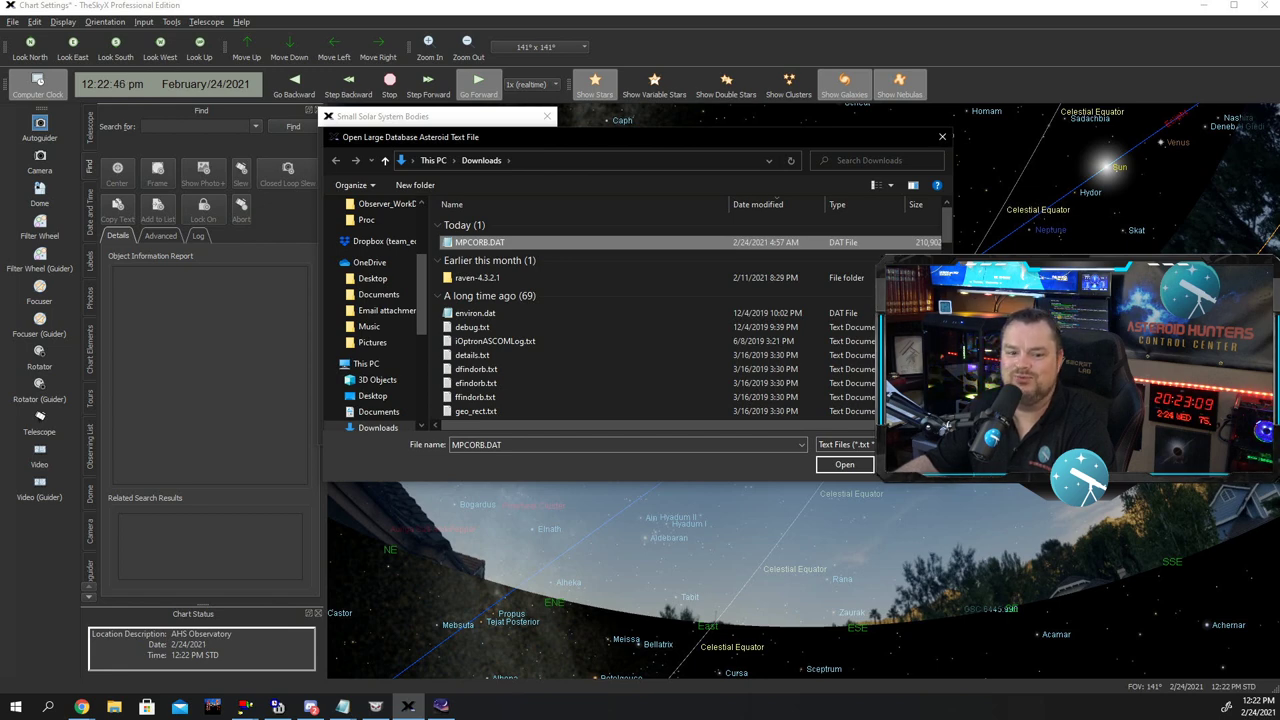
key(Return)
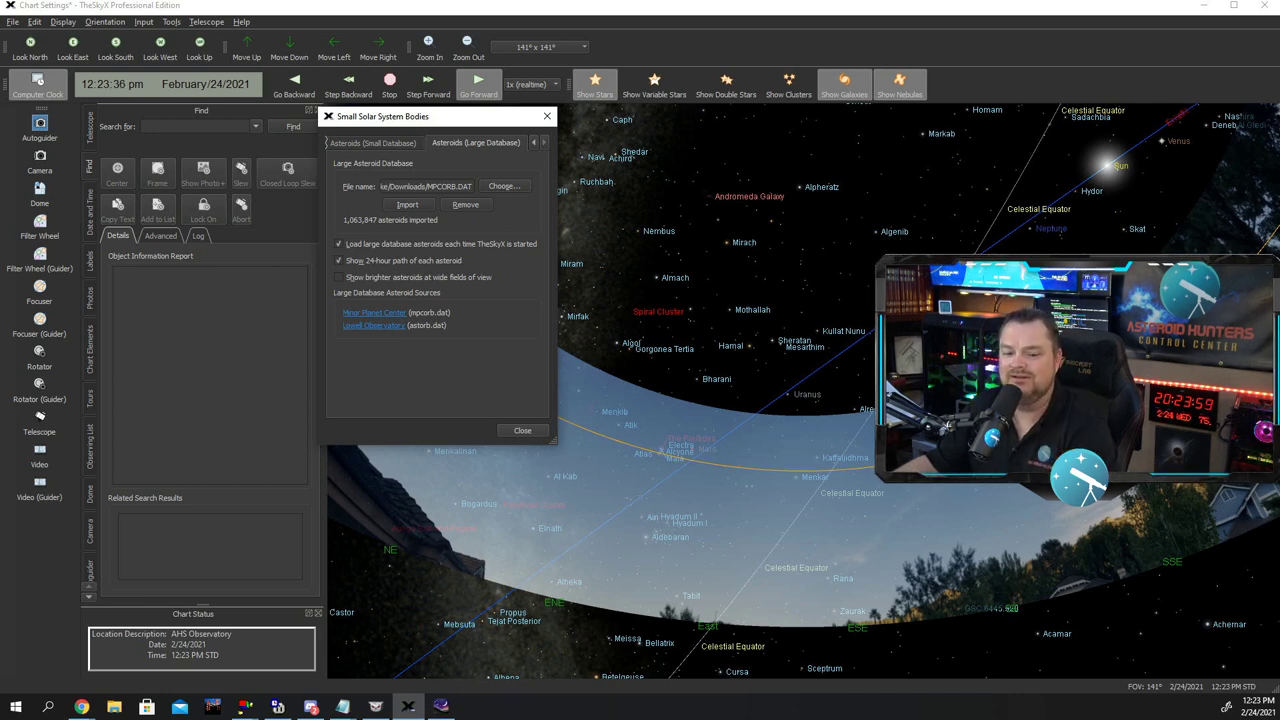
key(Escape)
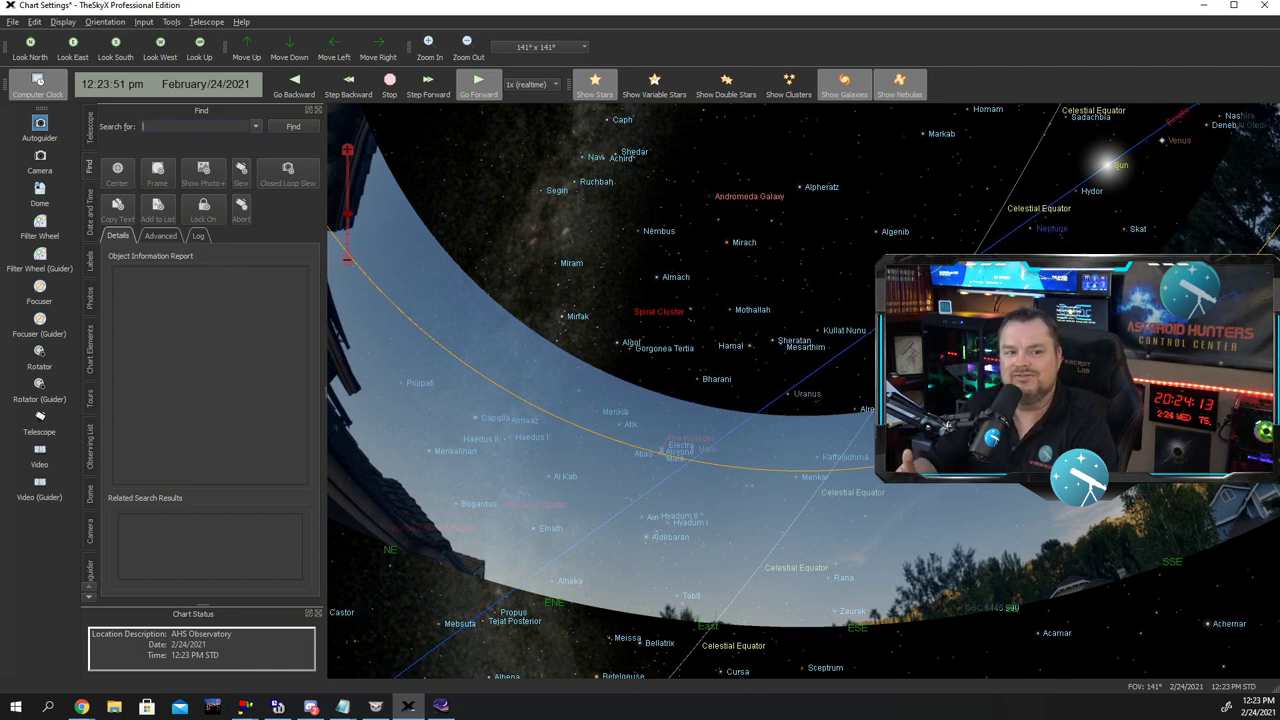
Step: Find "mpl 2003 YM1" and show the asteroid on the sky chart at a closer field of view
text(mpl)
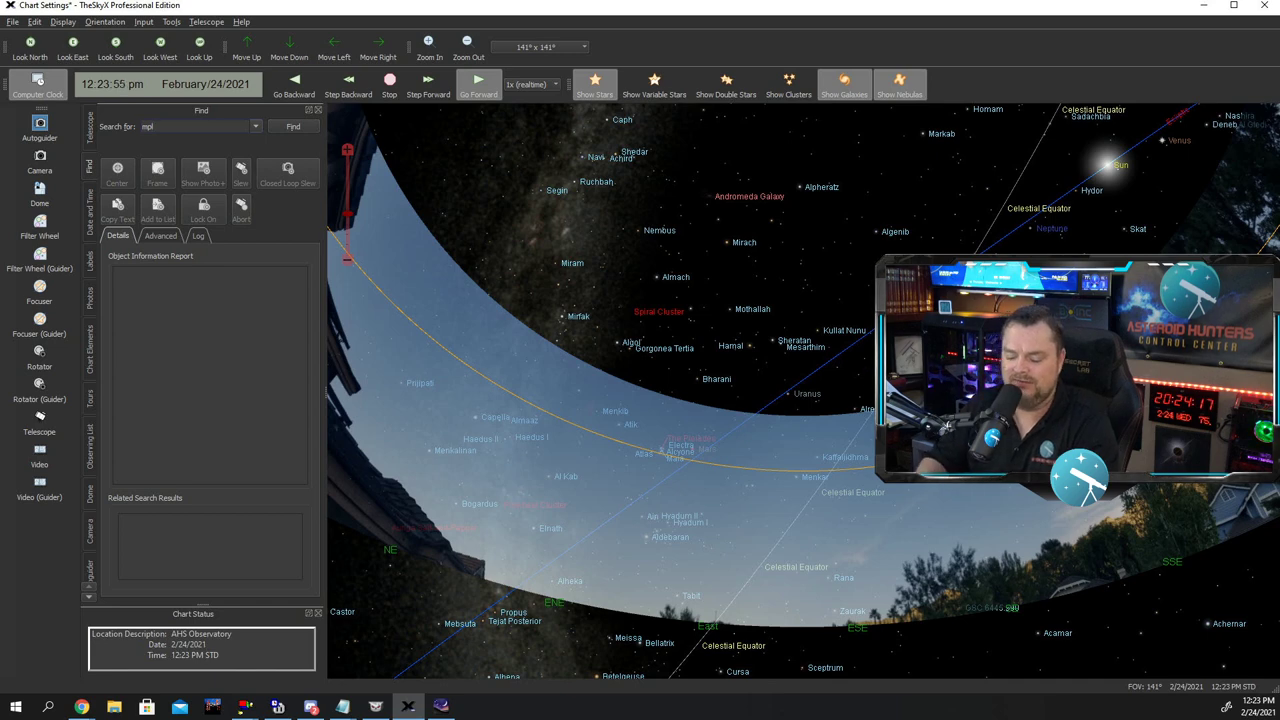
text( 2003 YM1)
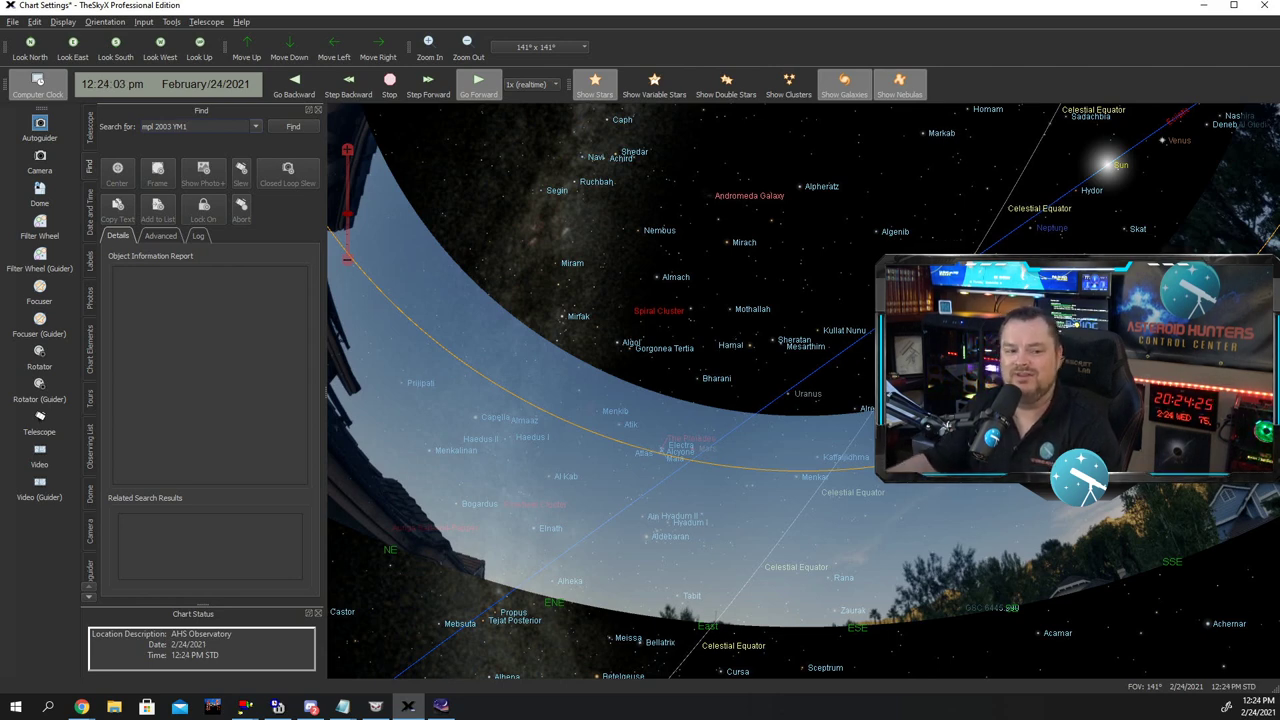
key(Return)
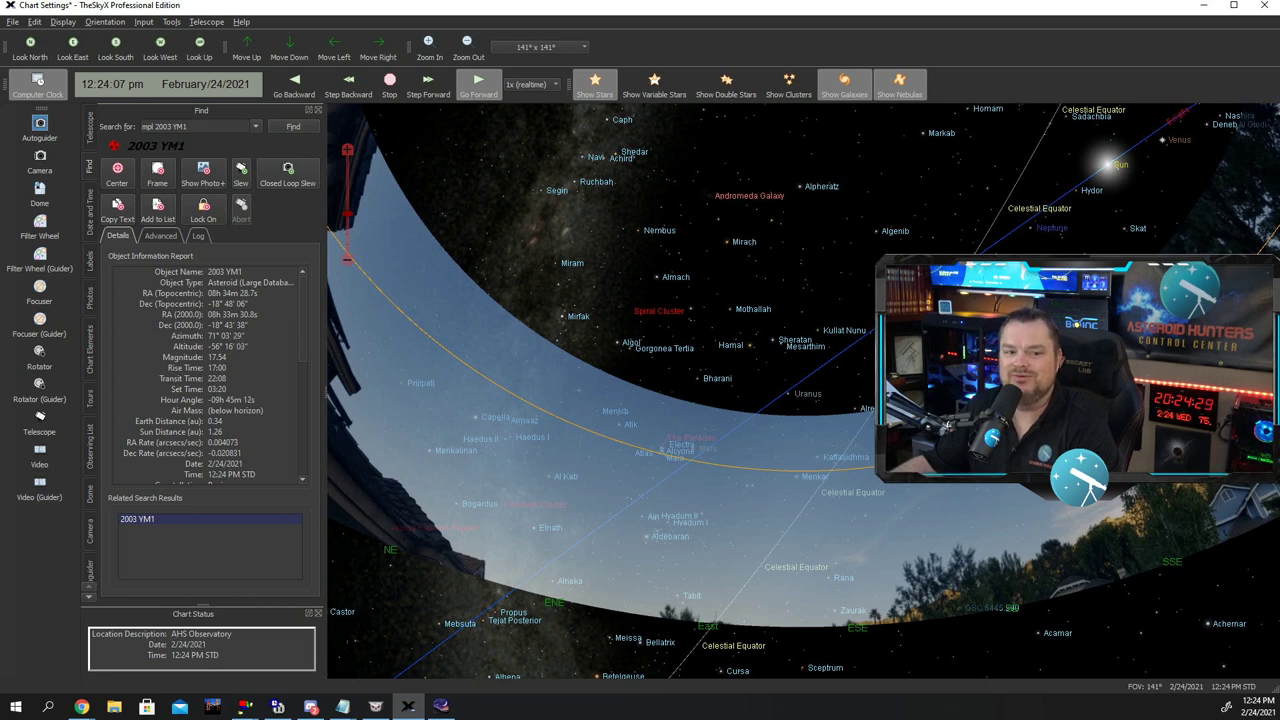
key(Down)
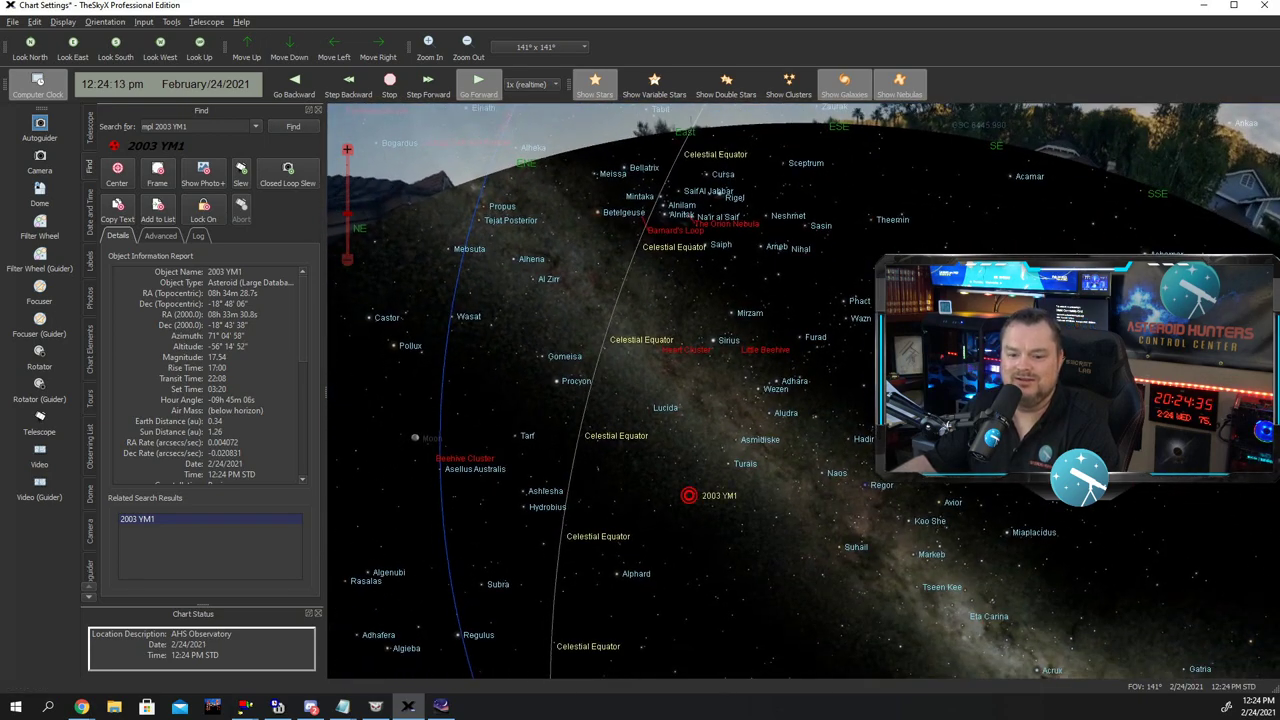
scroll(803, 391, up, 2)
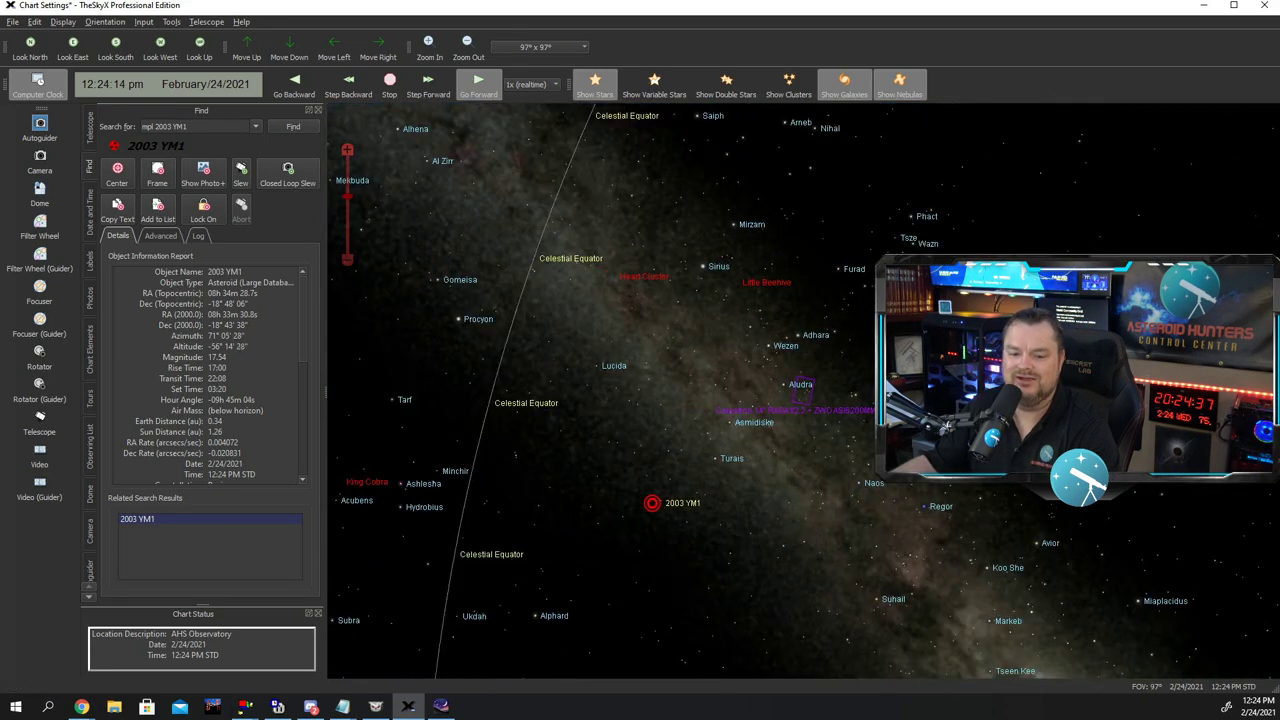